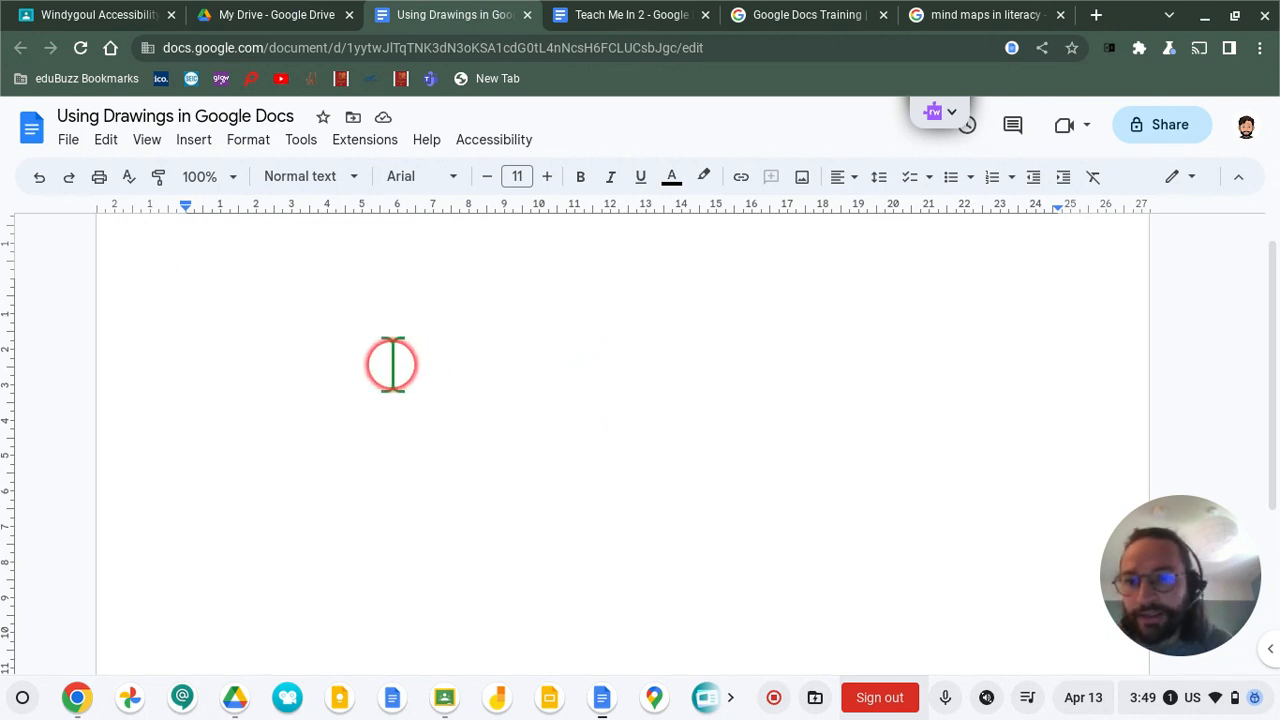
left_click(195, 141)
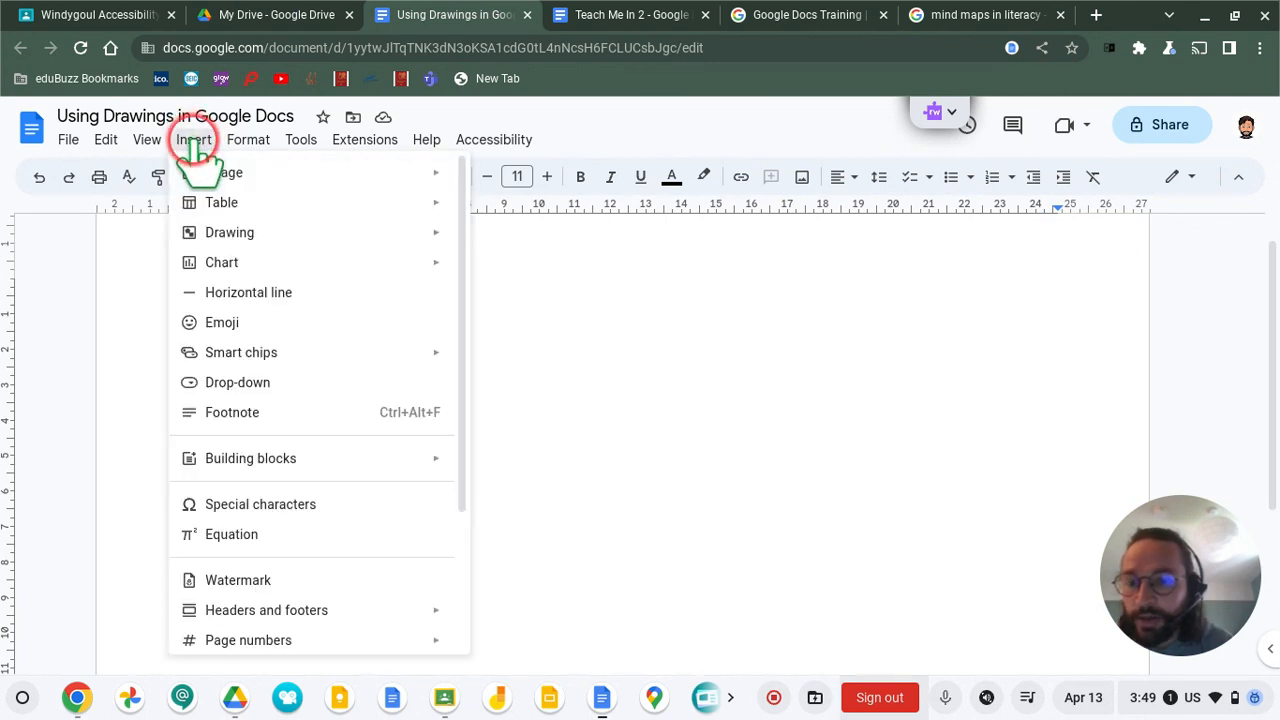
left_click(563, 343)
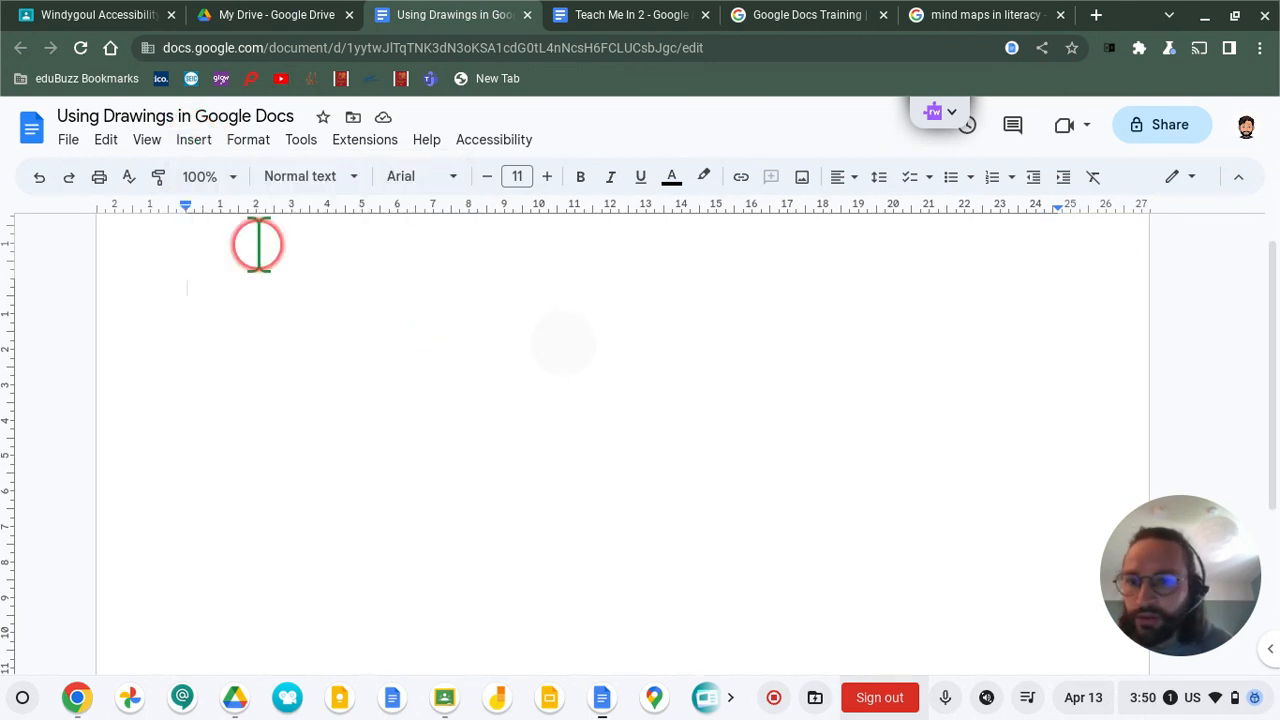
Apply landscape page orientation to the whole document.
left_click(250, 142)
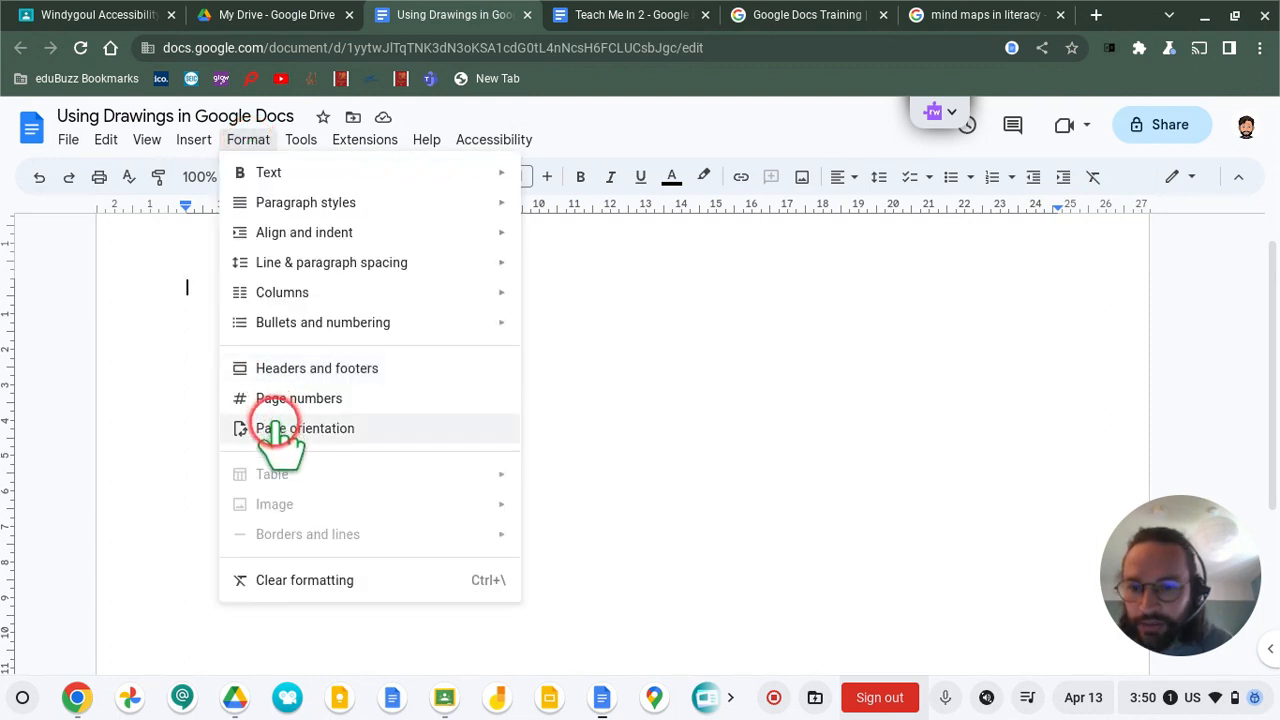
left_click(380, 428)
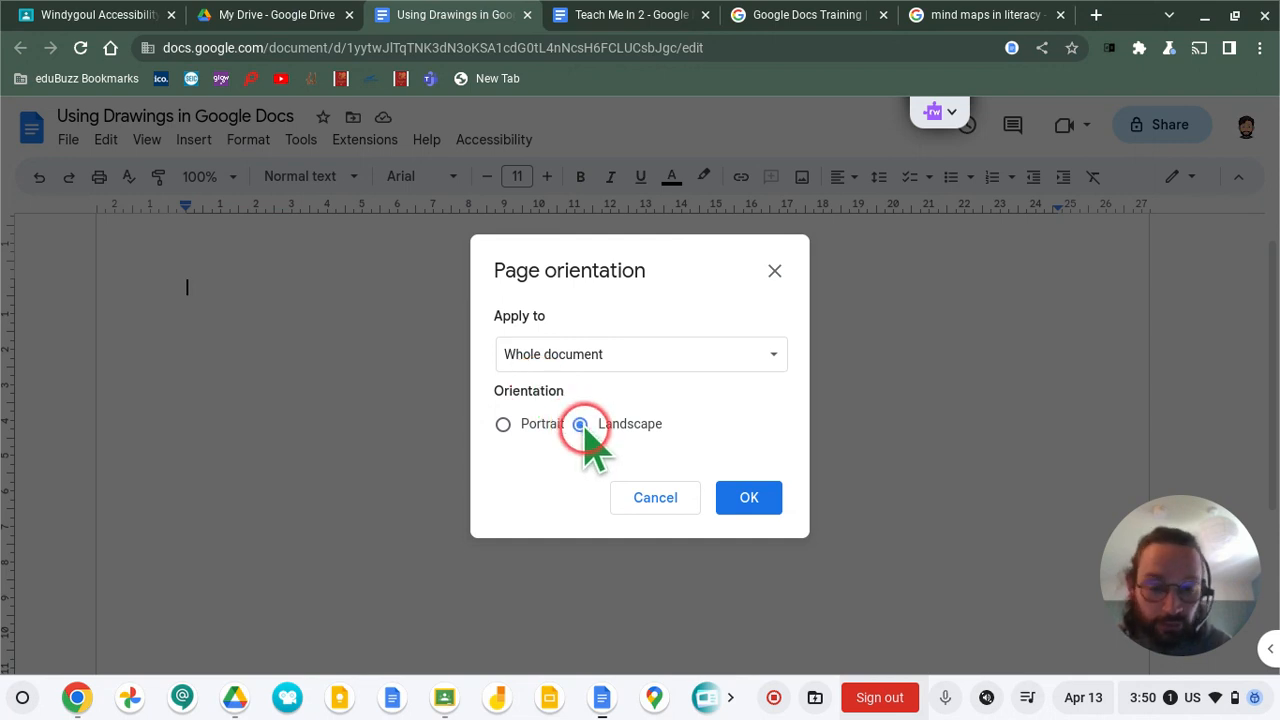
left_click(736, 498)
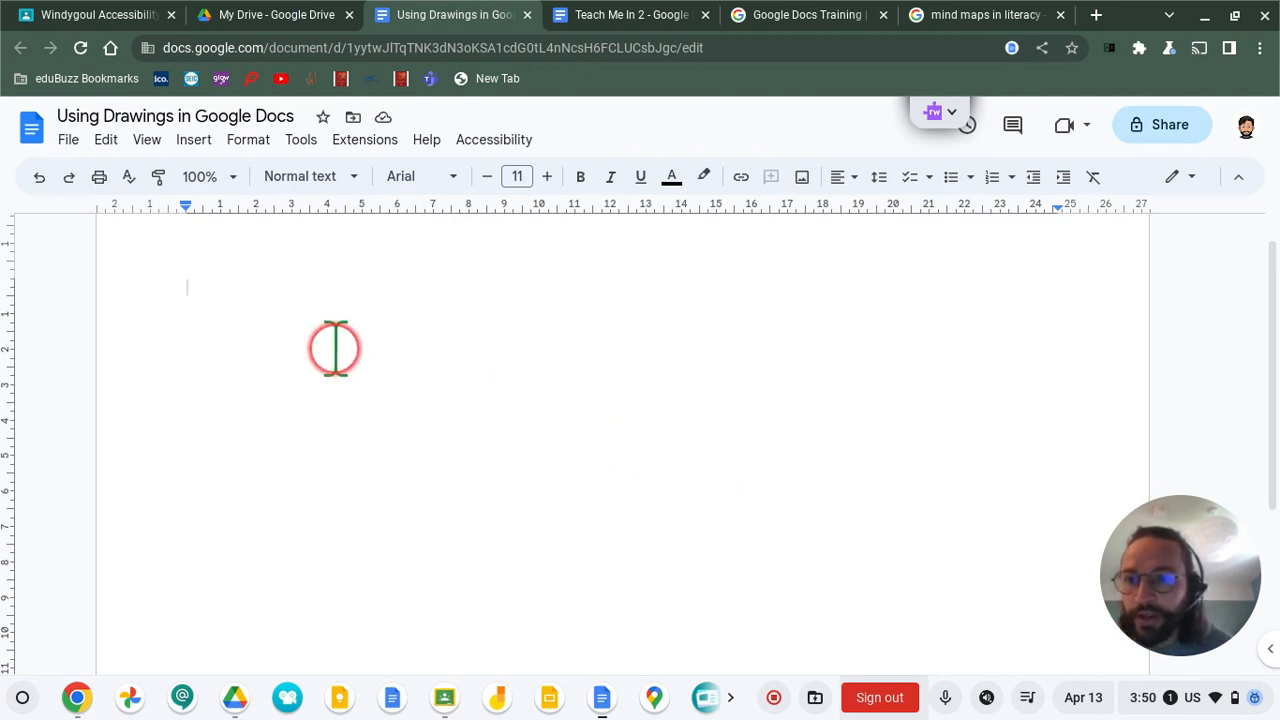
Insert a new drawing into the document.
left_click(196, 140)
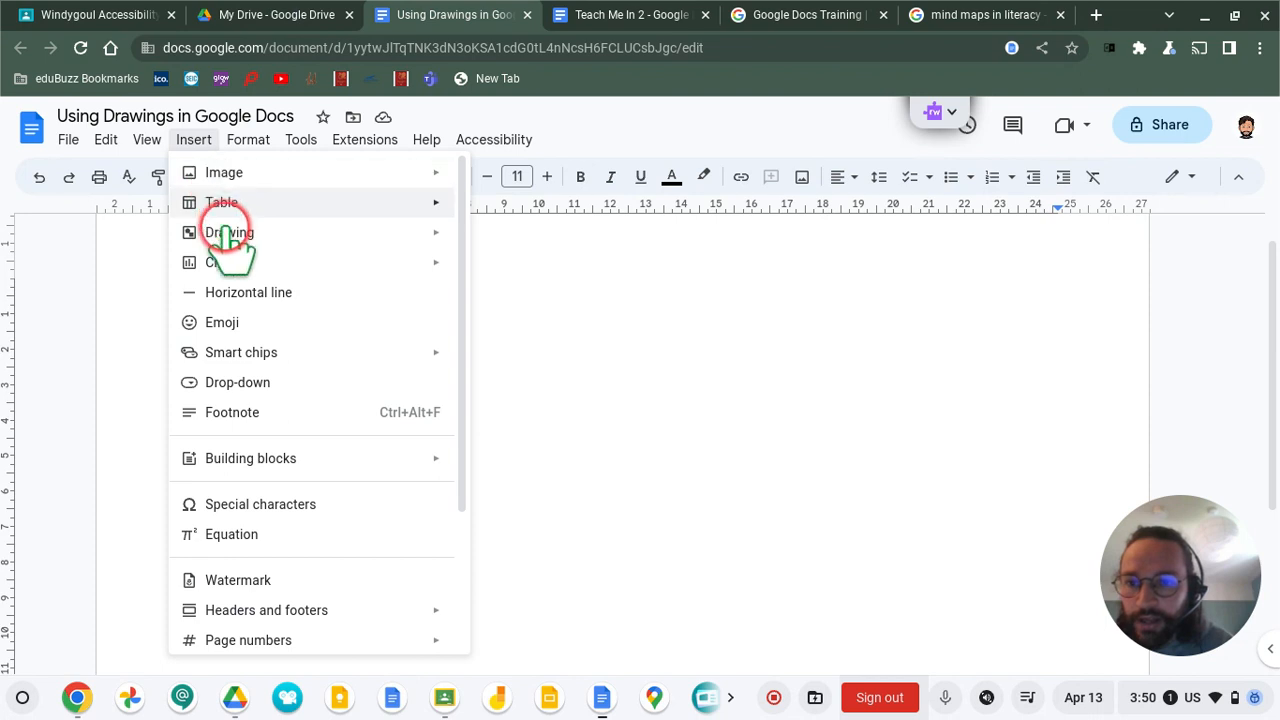
mouse_move(230, 238)
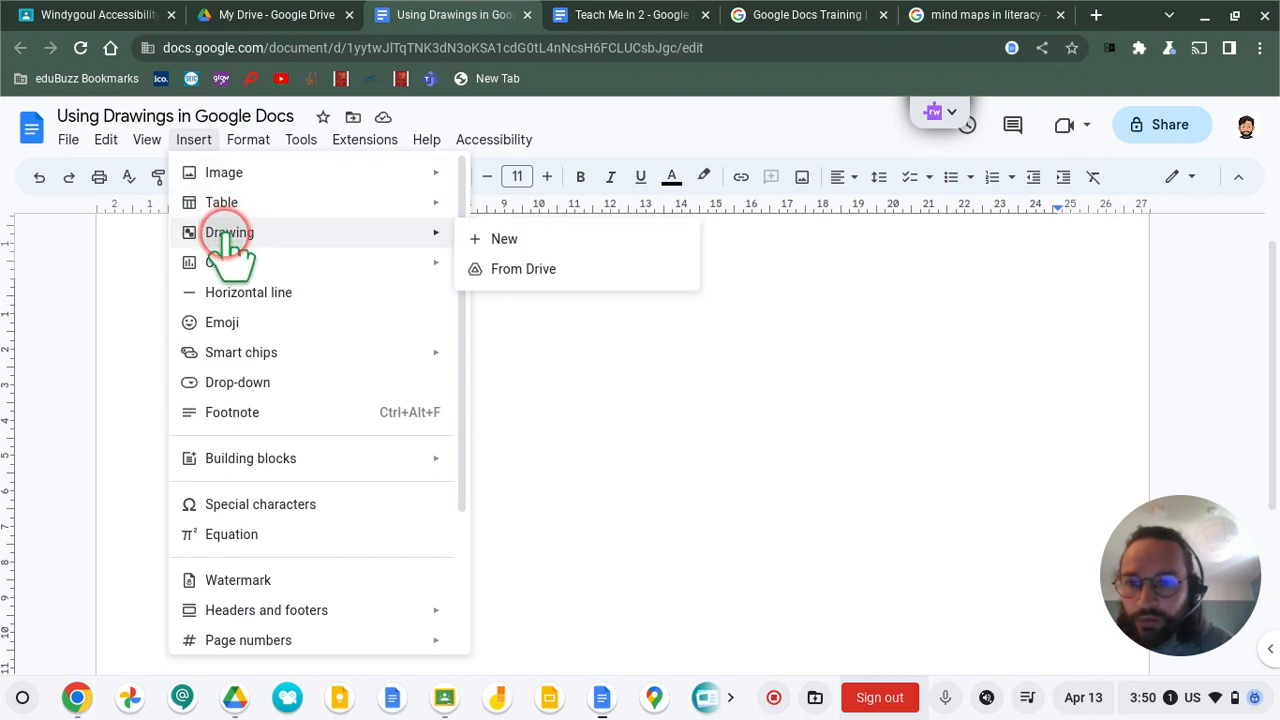
left_click(500, 240)
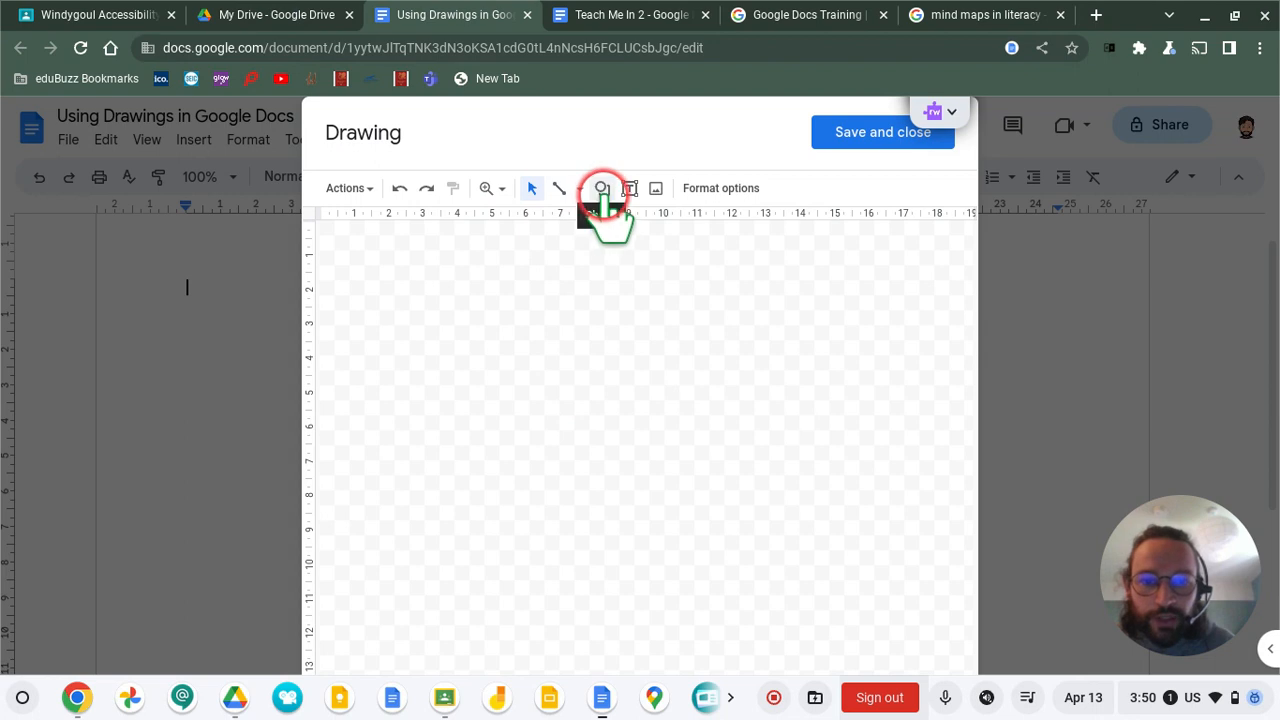
Draw a rounded rectangle about 5.6 cm wide and 2 cm high near the middle of the canvas.
left_click(602, 189)
mouse_move(651, 226)
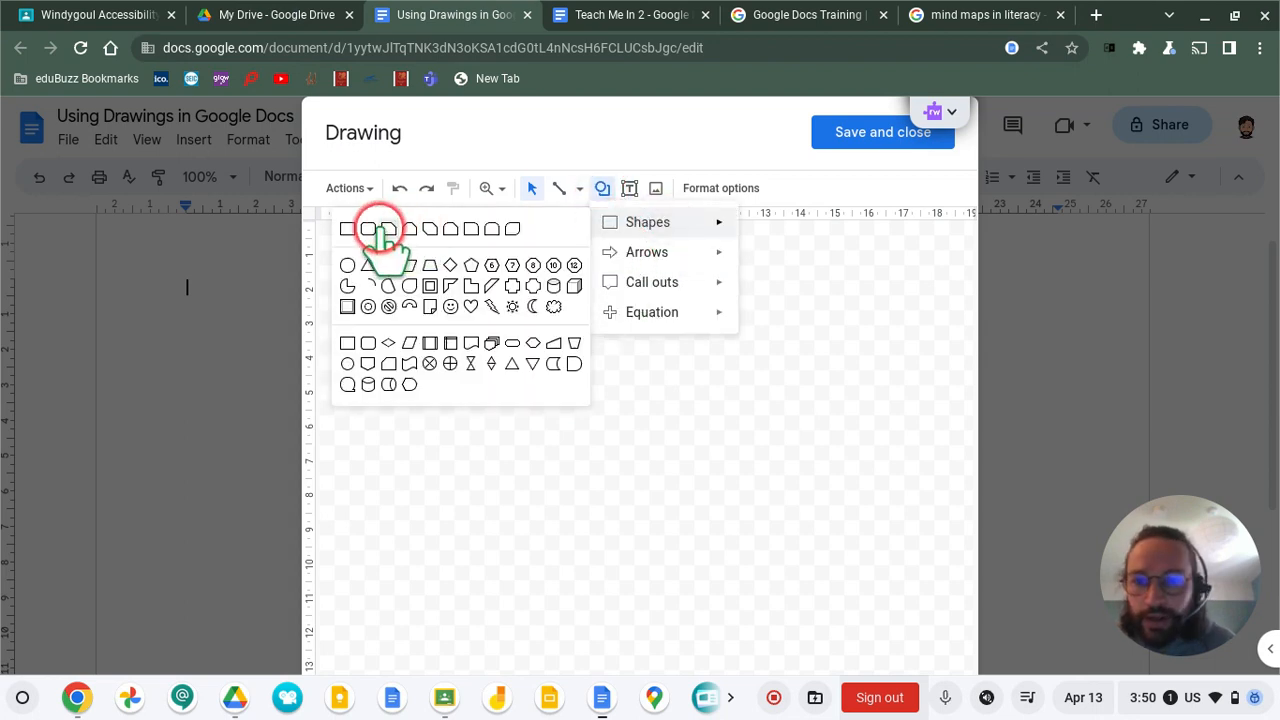
left_click(368, 232)
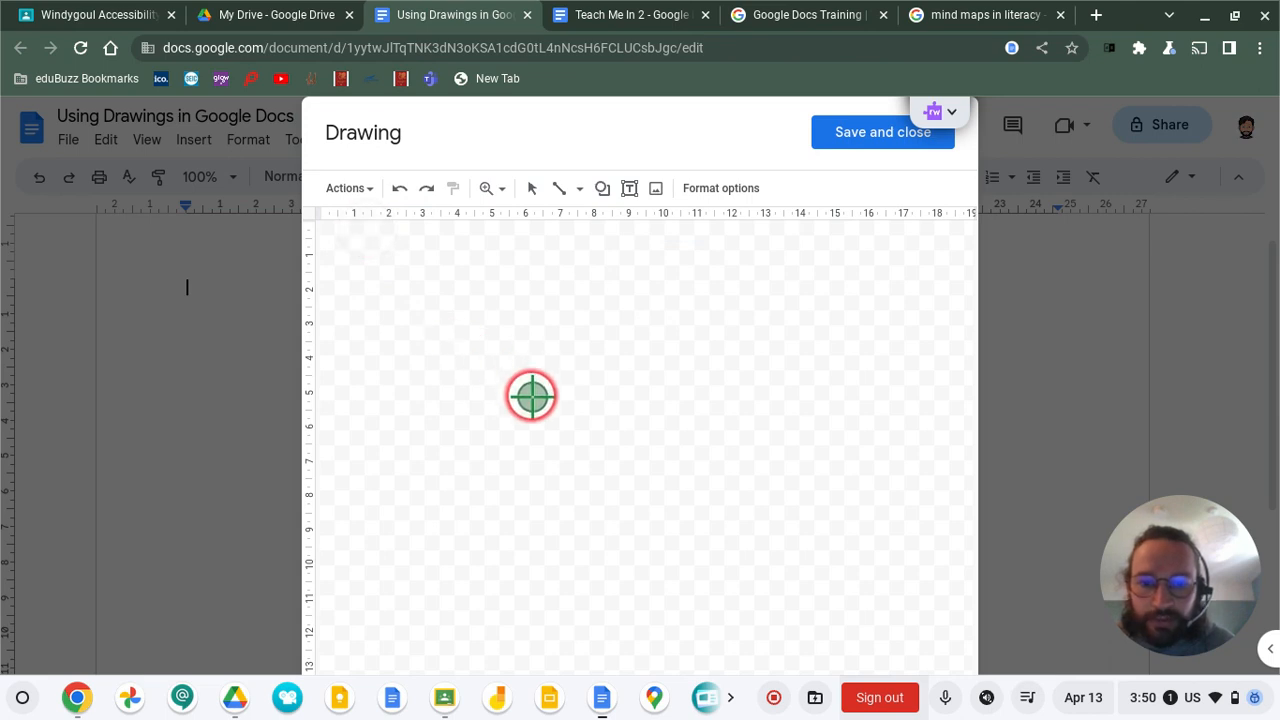
left_click_drag(532, 398, 724, 467)
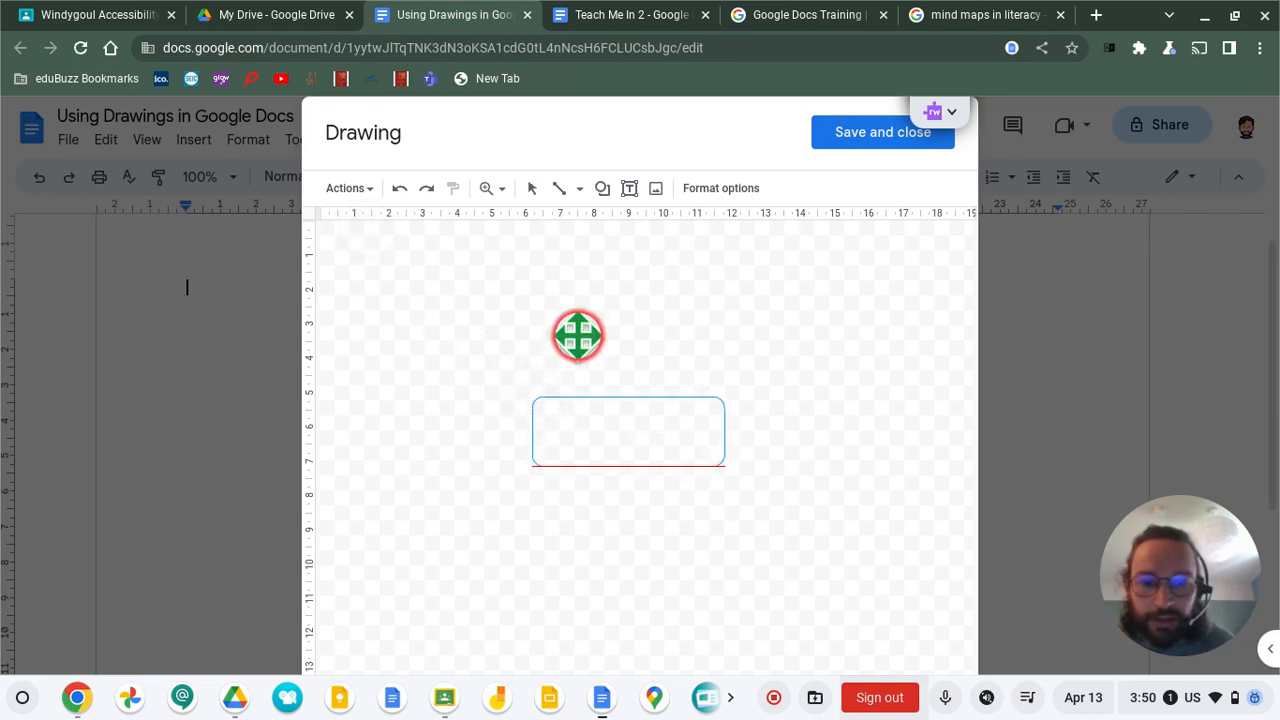
Add a text box reading "My Story" inside the rounded rectangle.
left_click(635, 188)
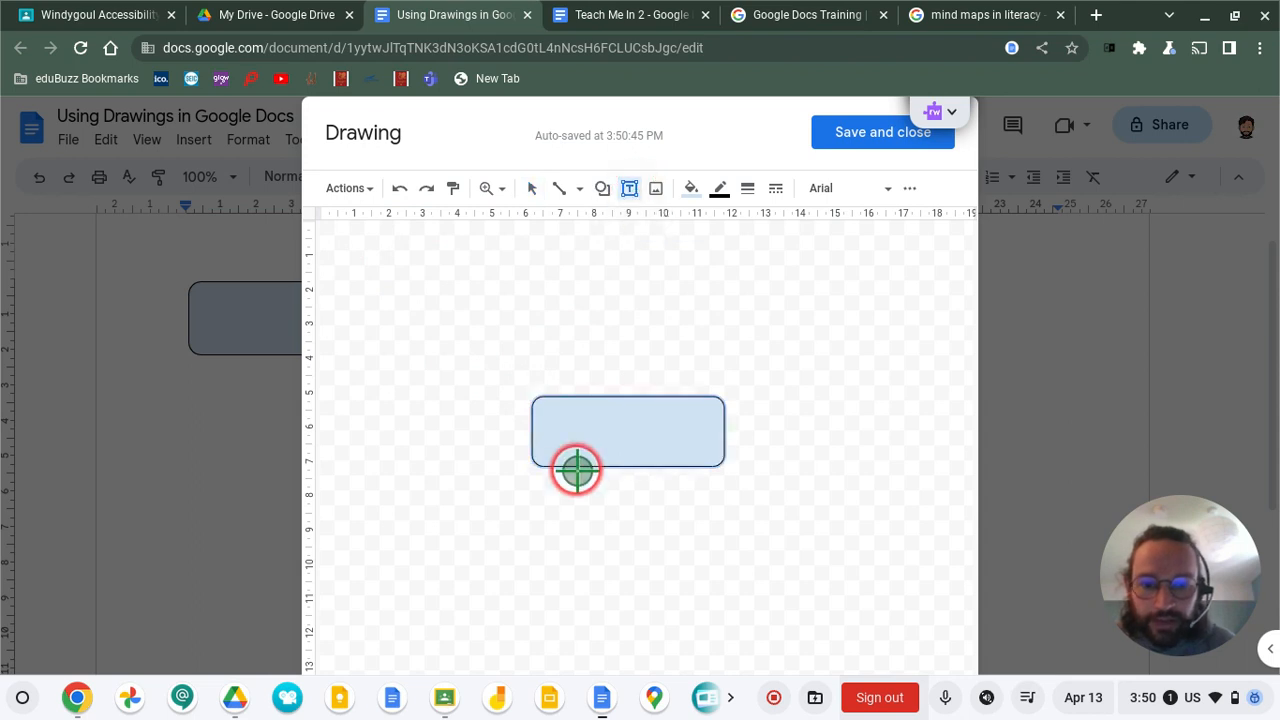
left_click_drag(560, 416, 701, 453)
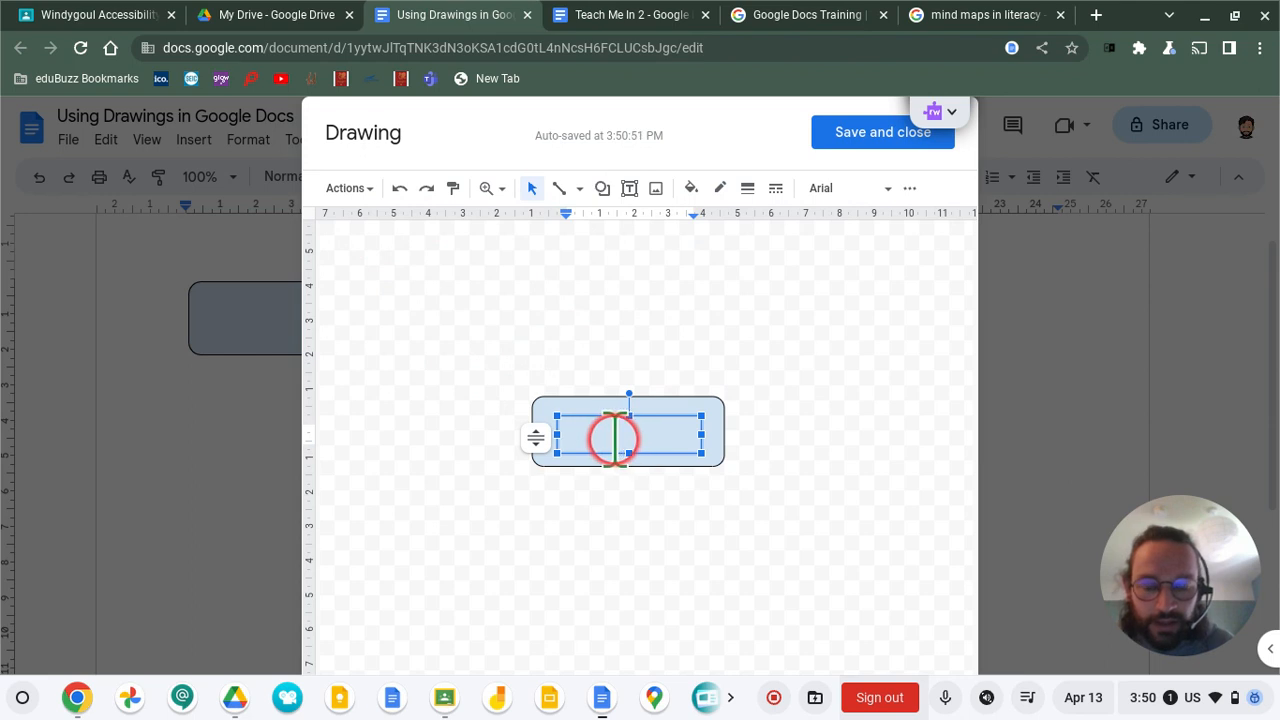
type("My Story")
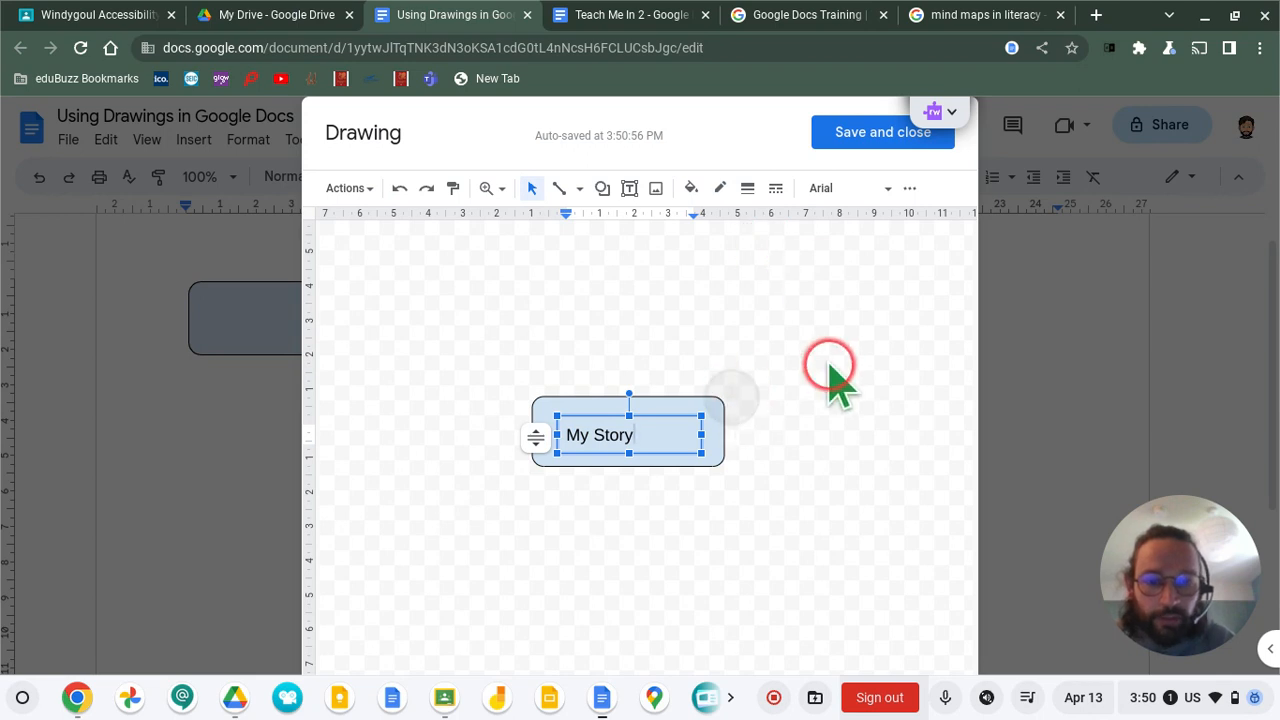
left_click(815, 278)
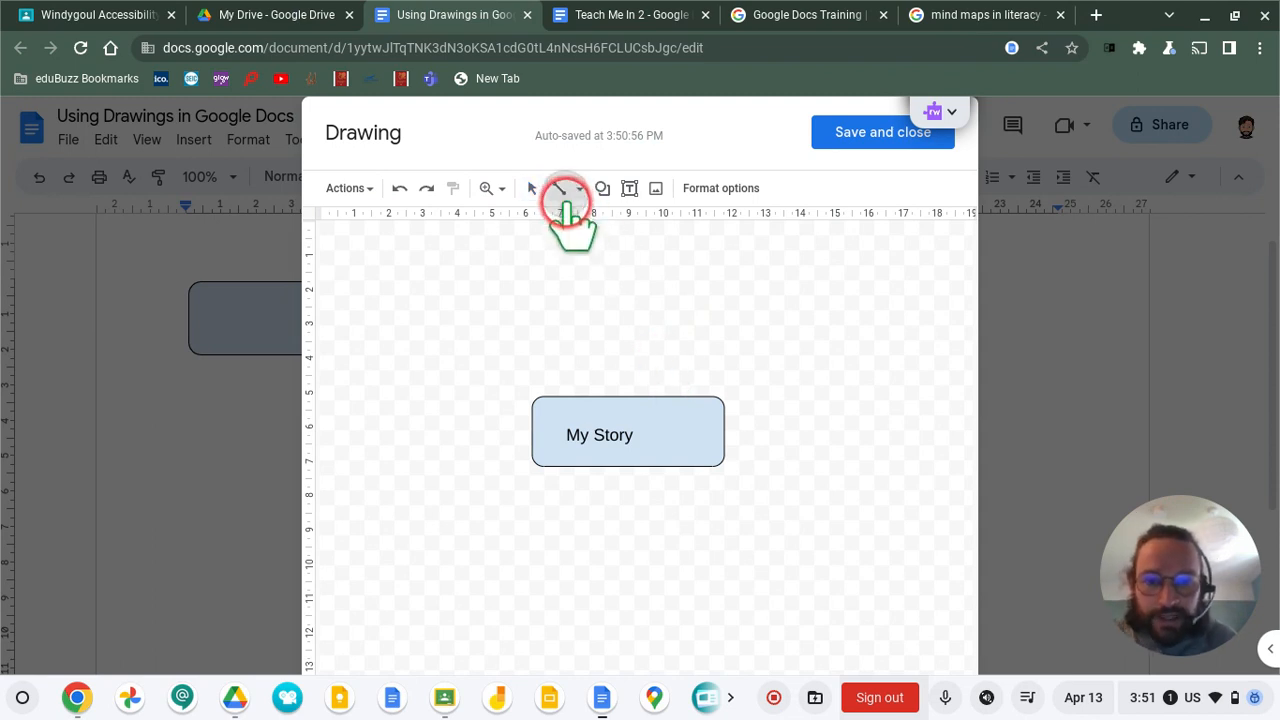
Draw three lines branching out from the rounded rectangle: up to the left, up to the right, and horizontally to the right.
left_click(563, 190)
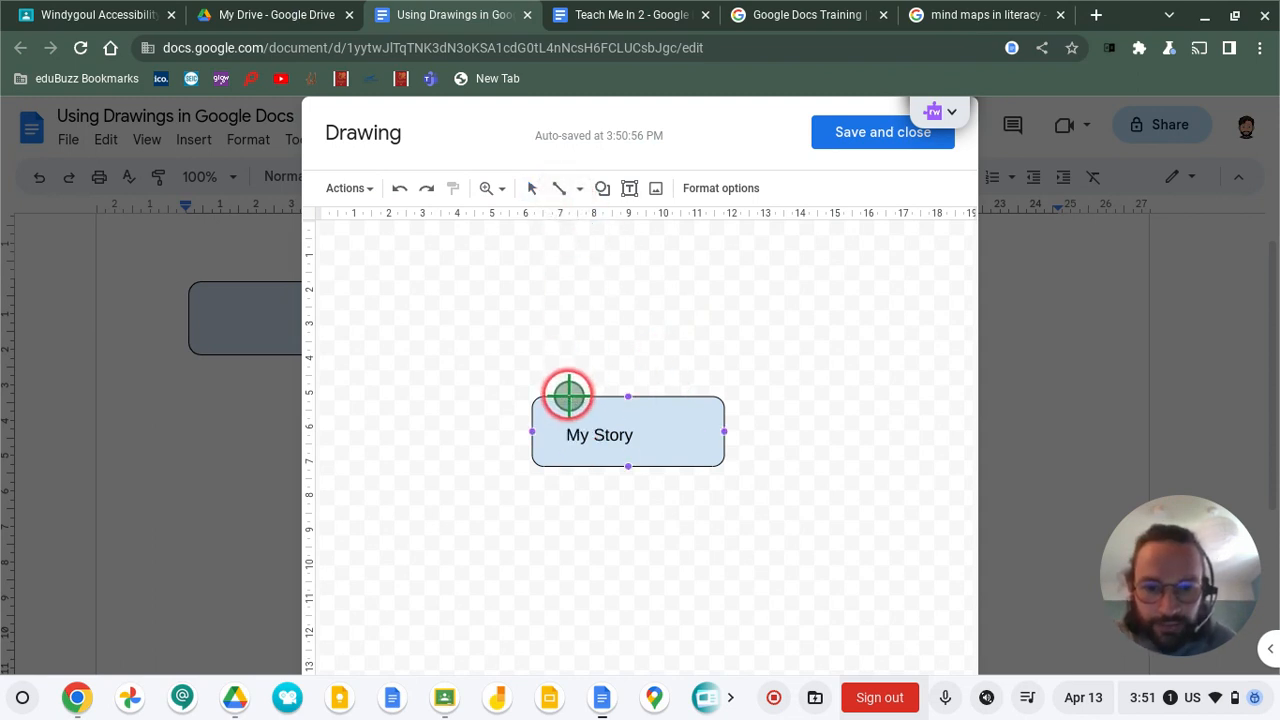
left_click_drag(568, 395, 528, 318)
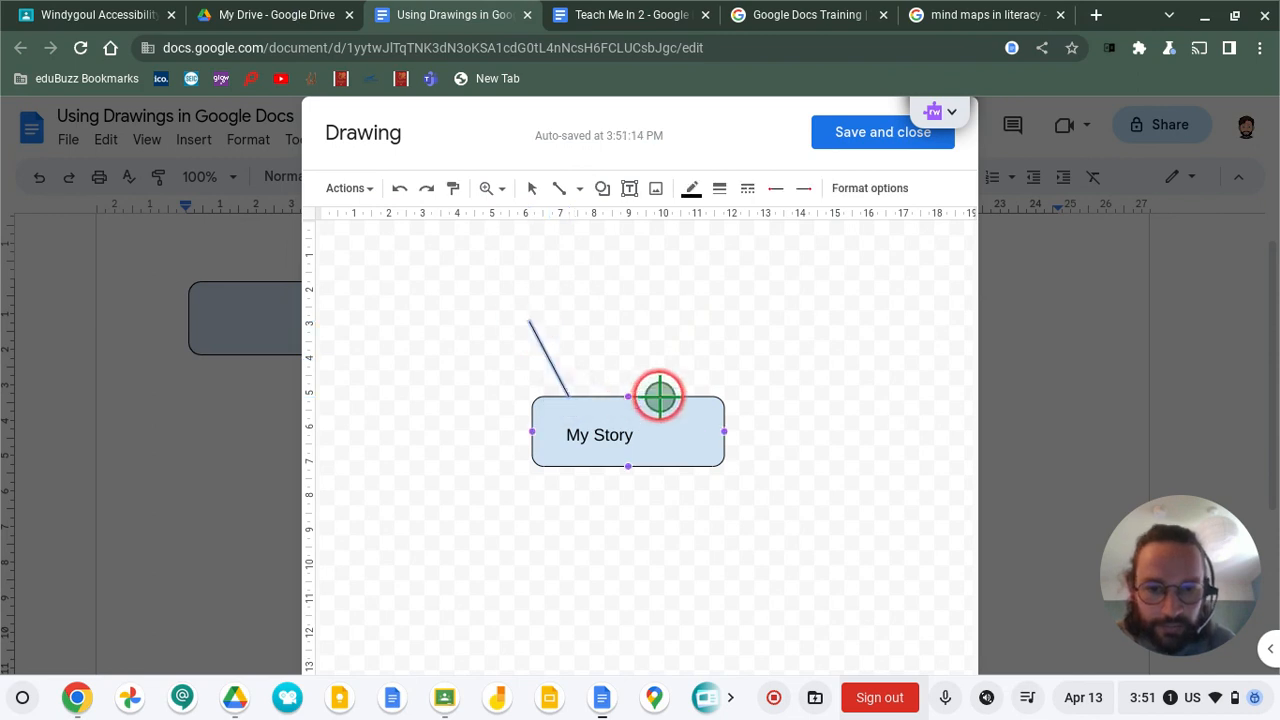
left_click_drag(659, 397, 691, 338)
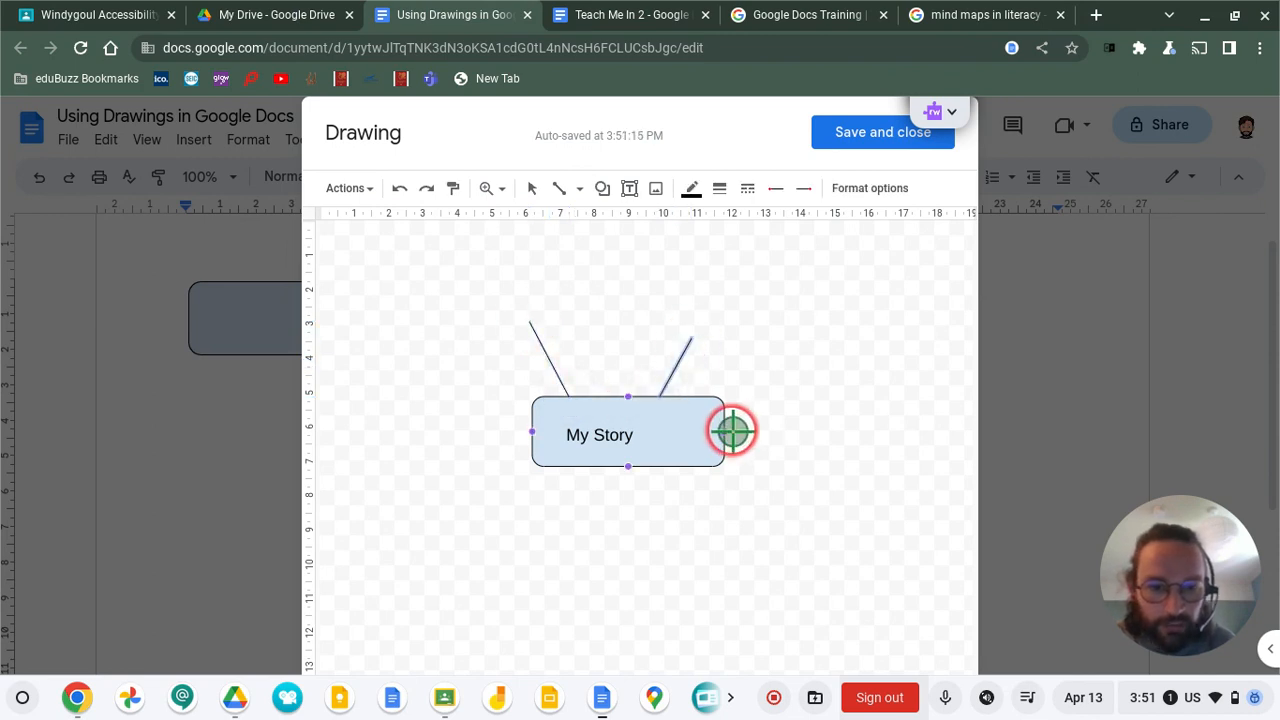
left_click_drag(727, 429, 810, 428)
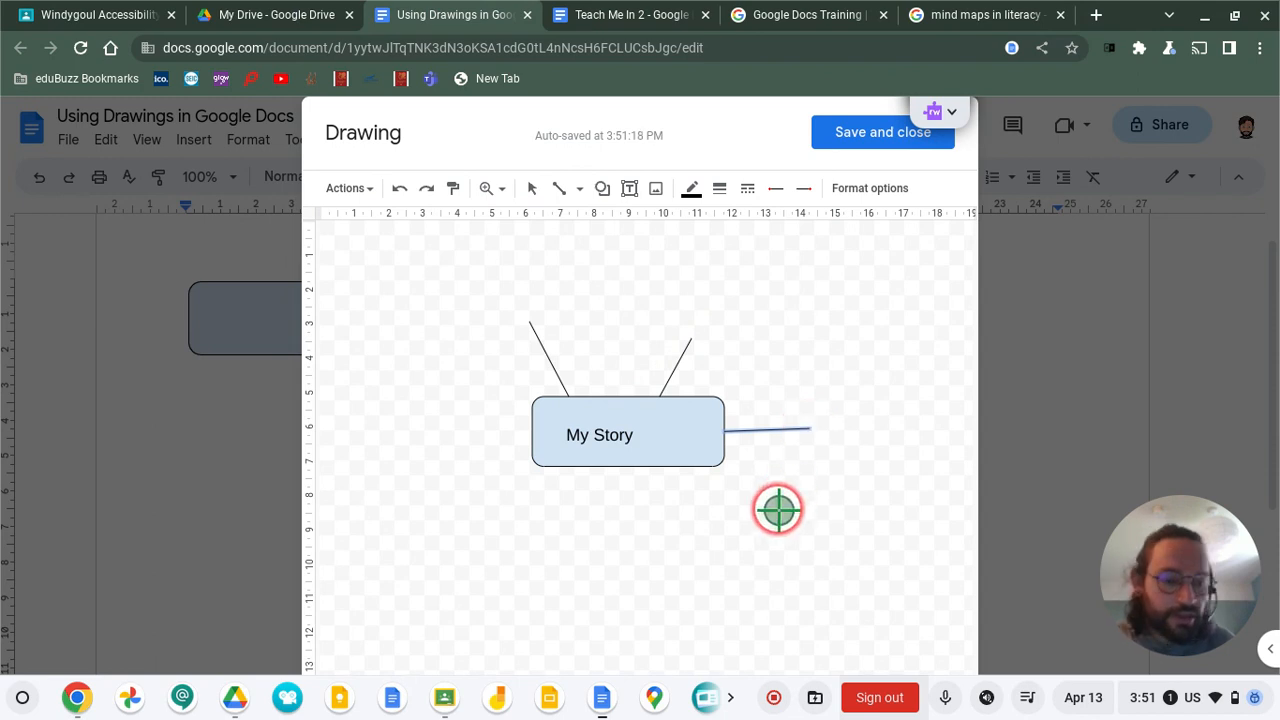
Add a text box reading "Character" above the upper-left branch line and set its font size to 11.
left_click(629, 188)
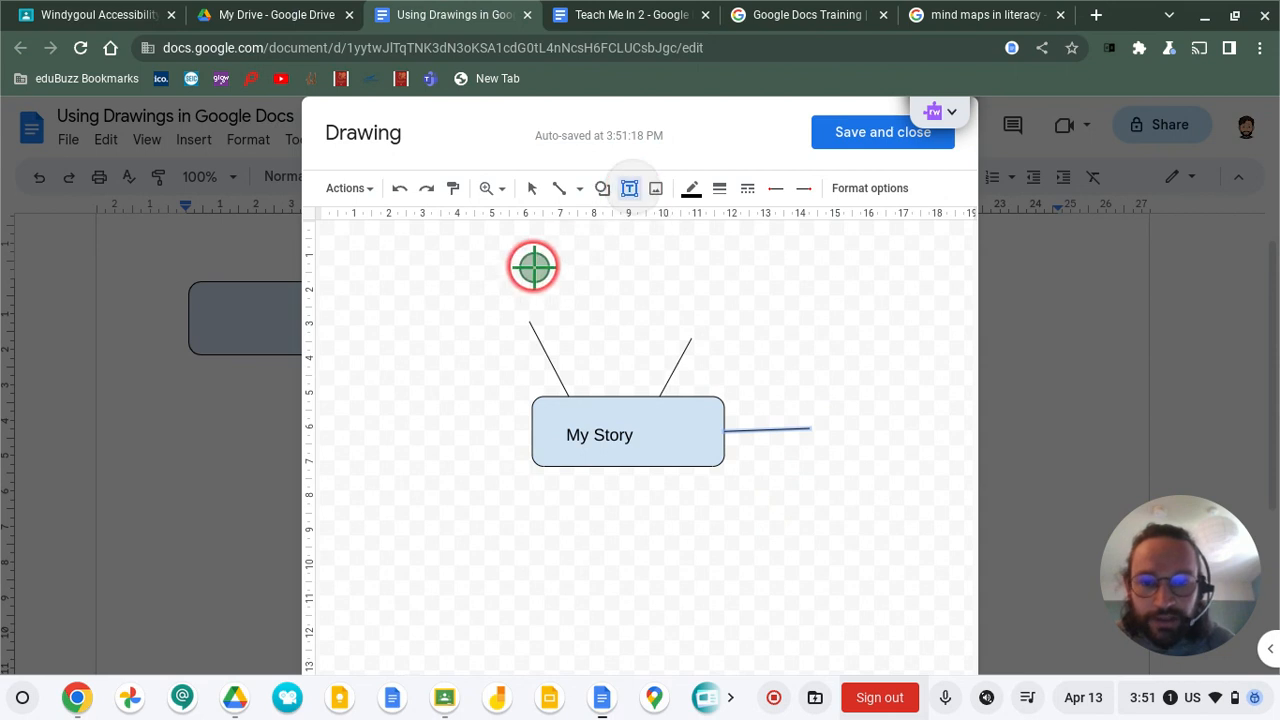
left_click_drag(469, 272, 572, 320)
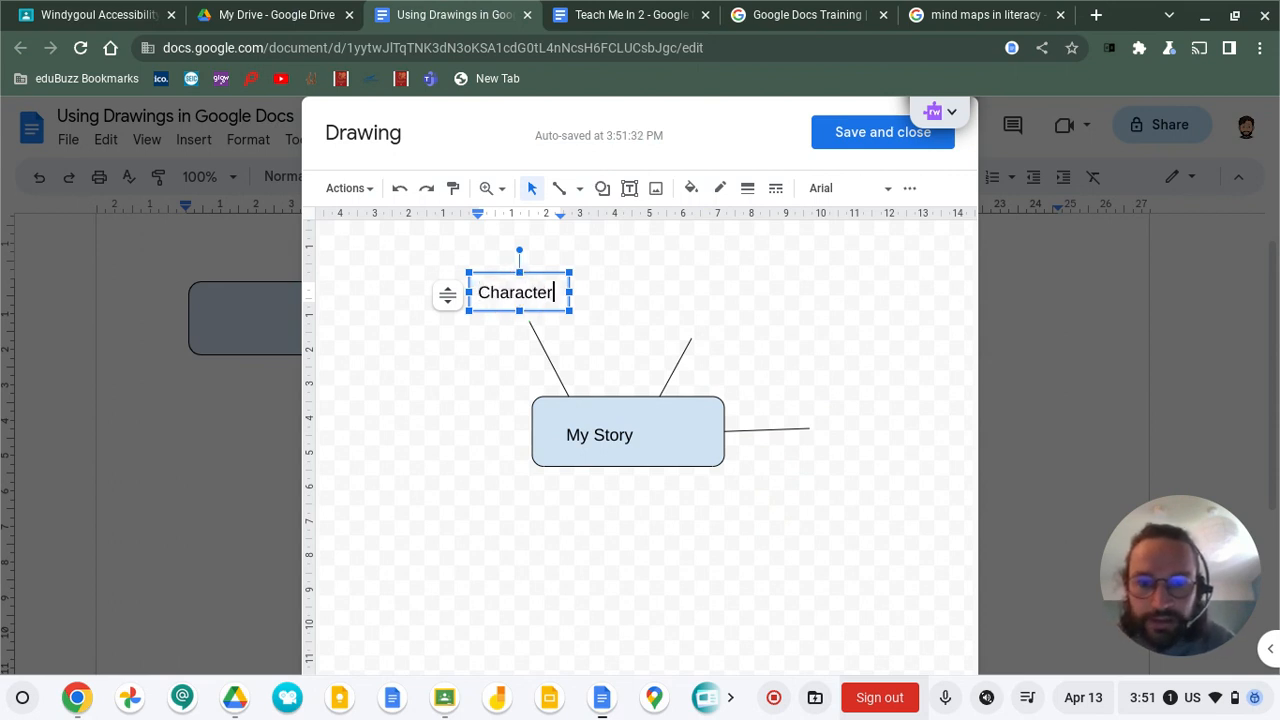
double_click(511, 292)
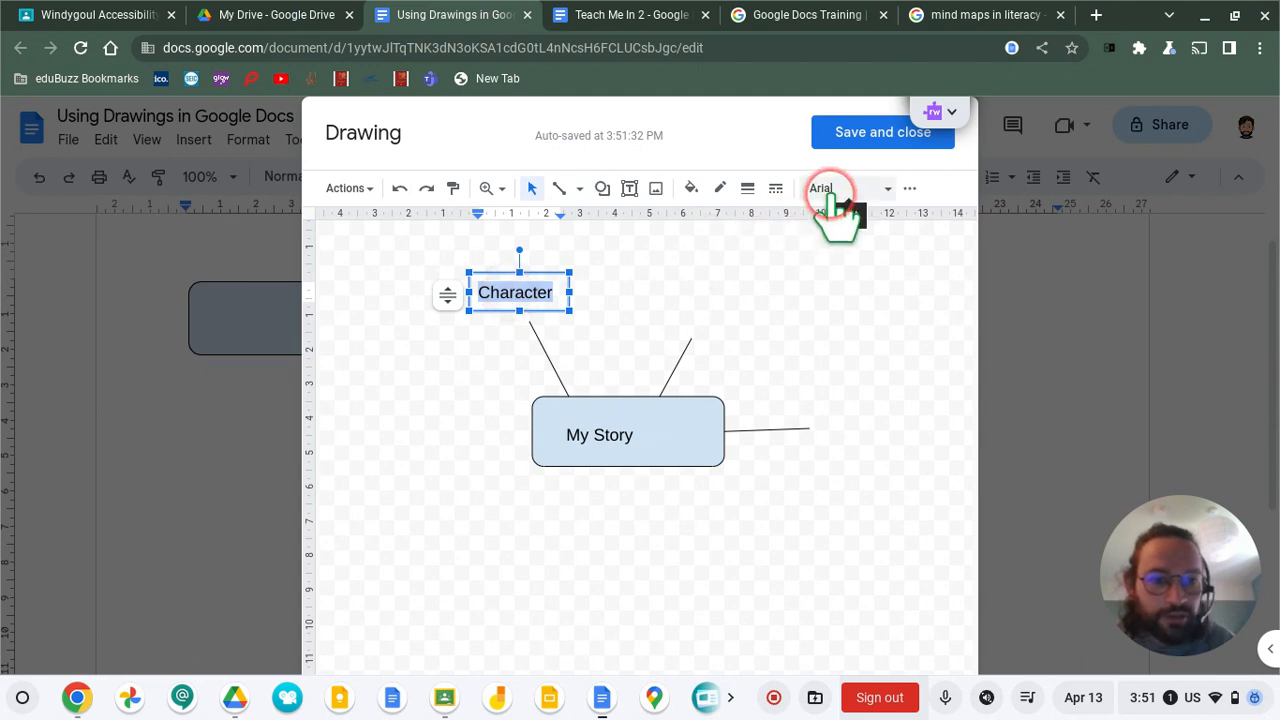
left_click(910, 189)
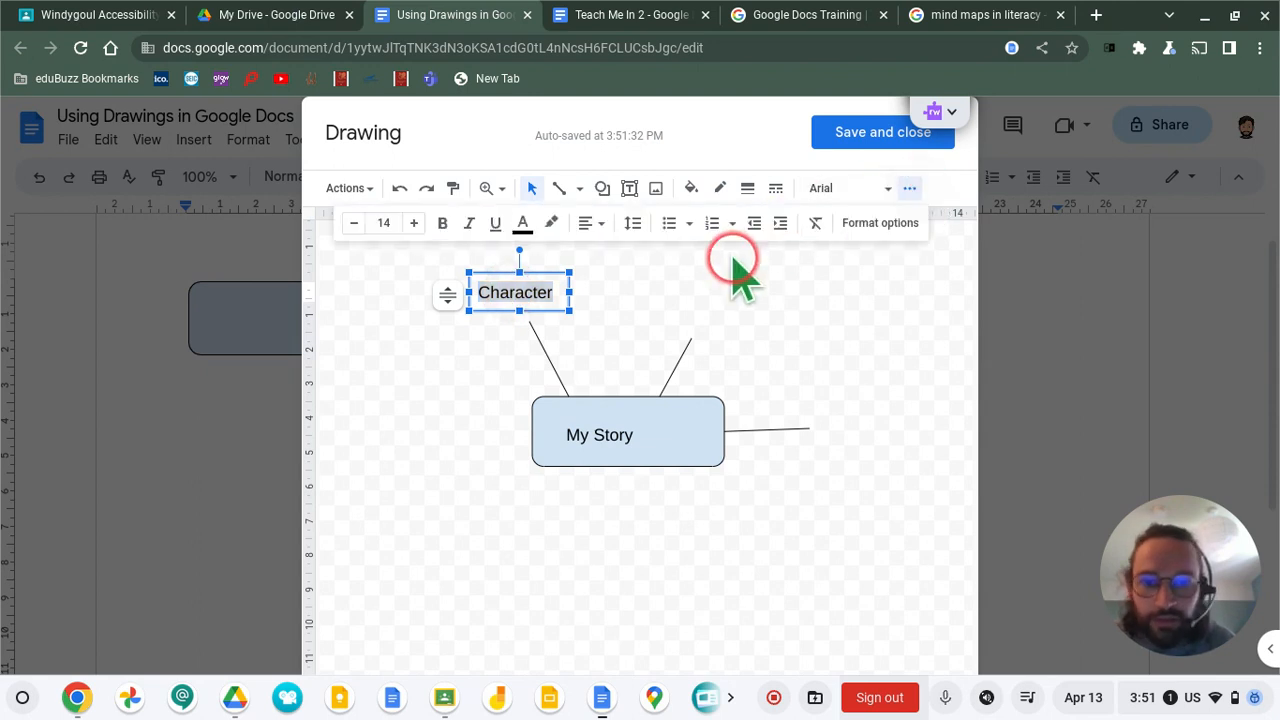
left_click(349, 224)
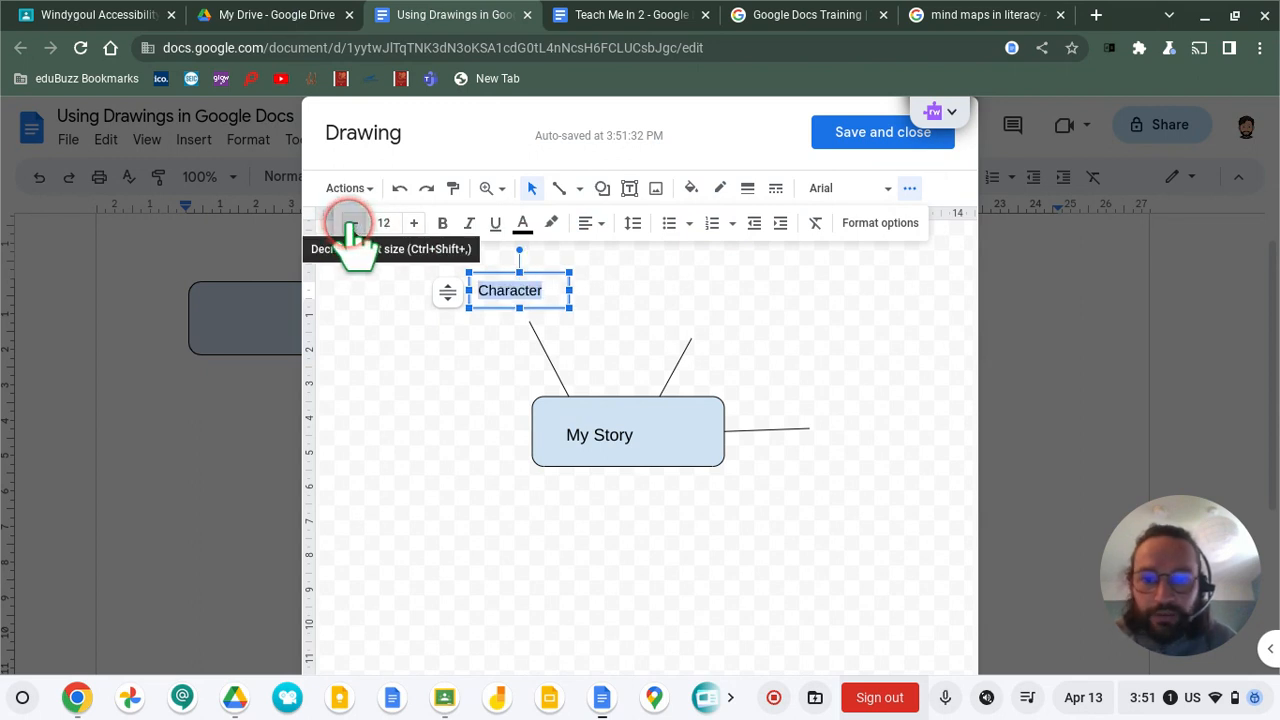
left_click(349, 224)
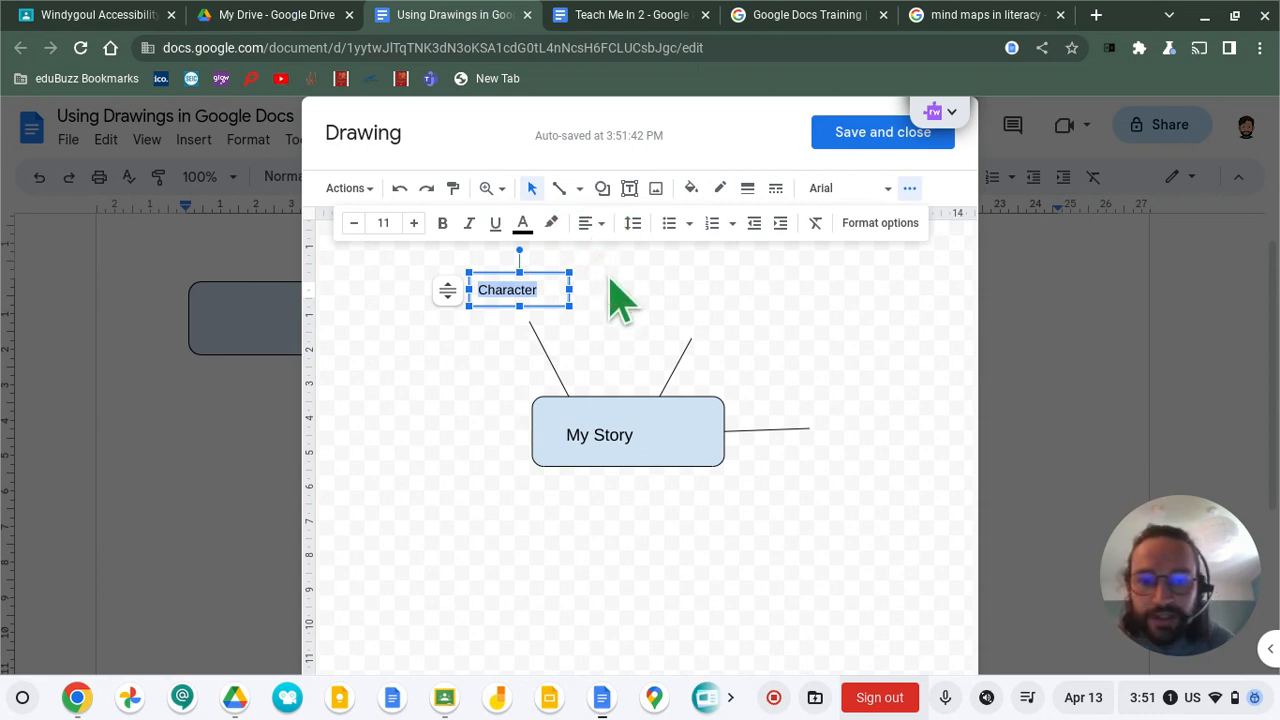
left_click(650, 287)
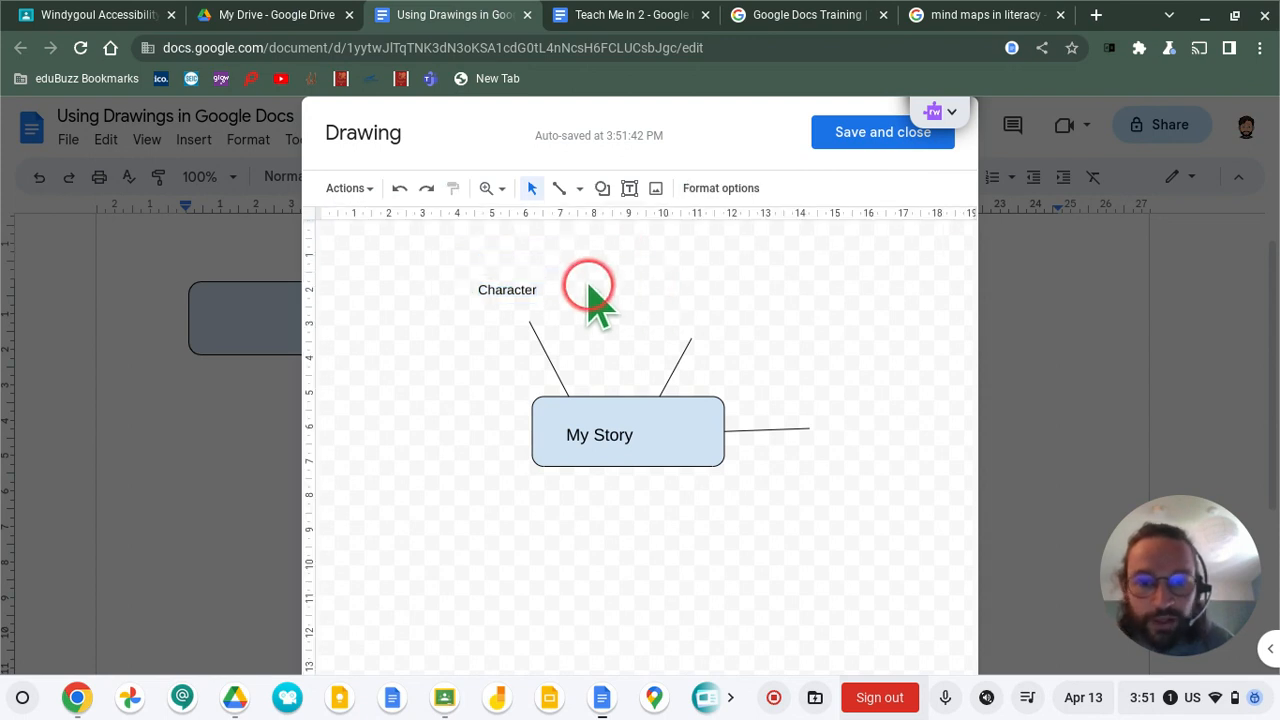
Search Google images for "toys" and insert the picture of toys against a light teal wall.
left_click(656, 188)
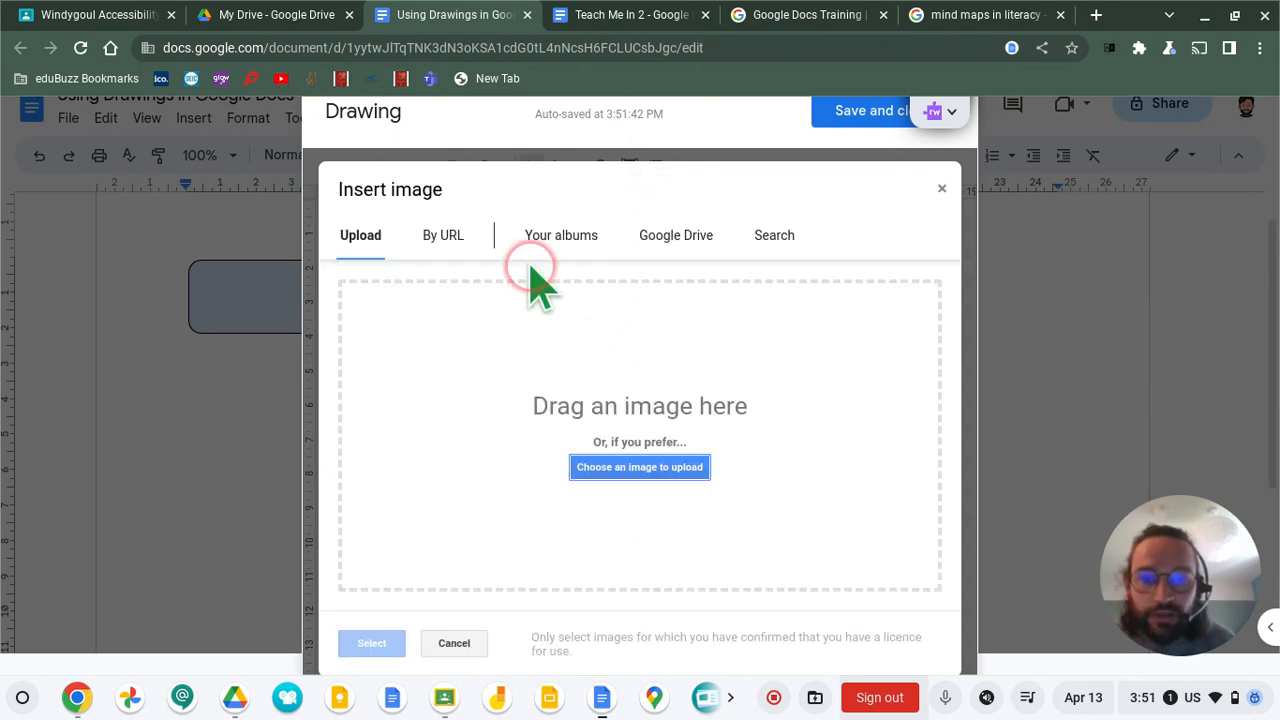
left_click(773, 238)
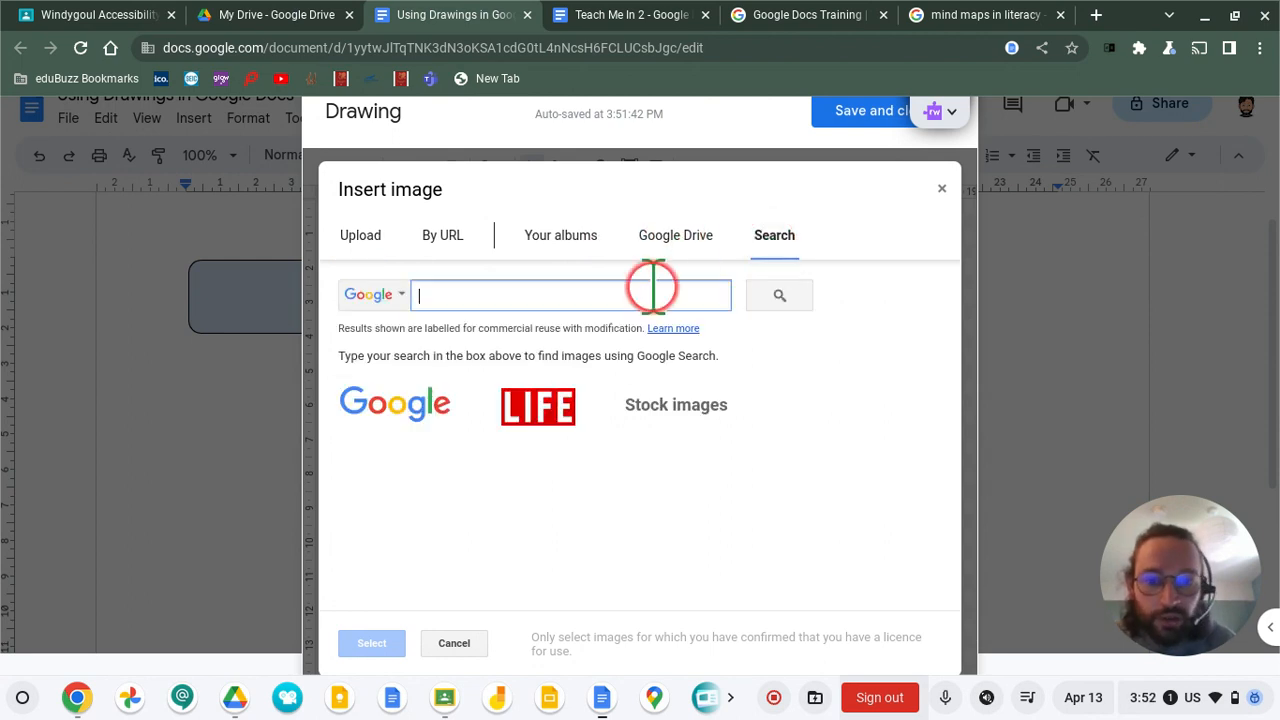
type("t")
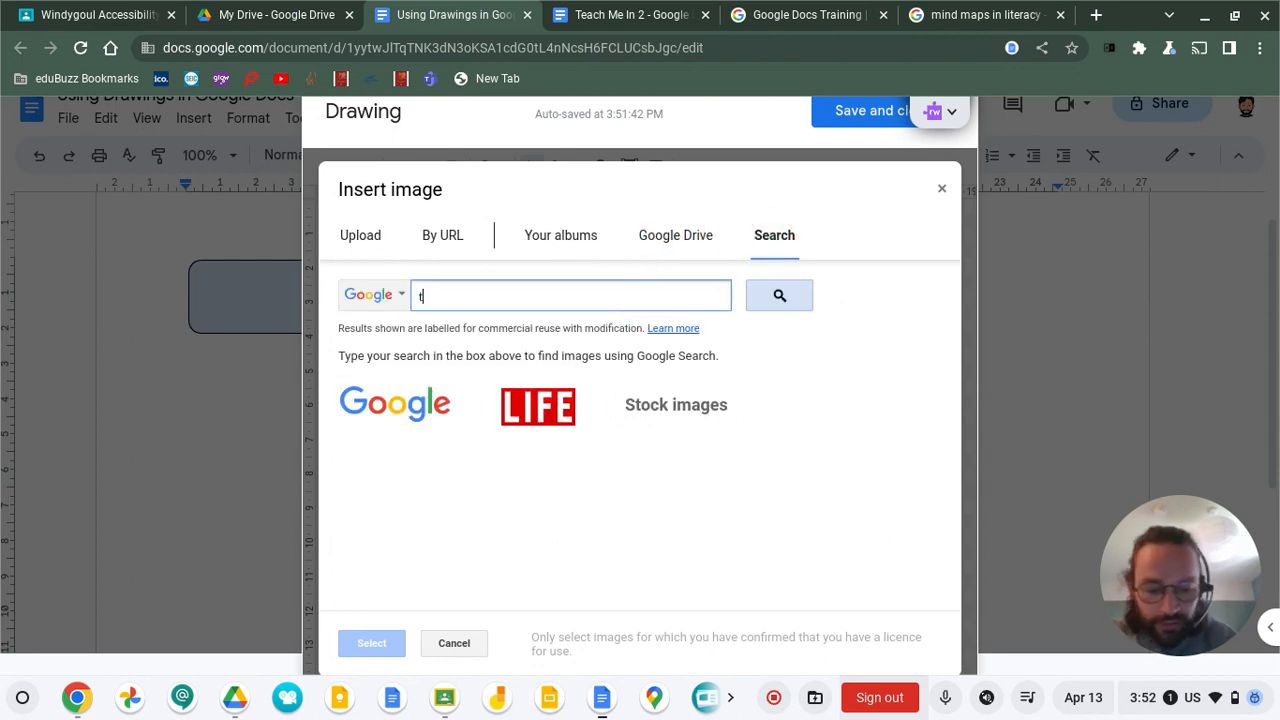
type("oys")
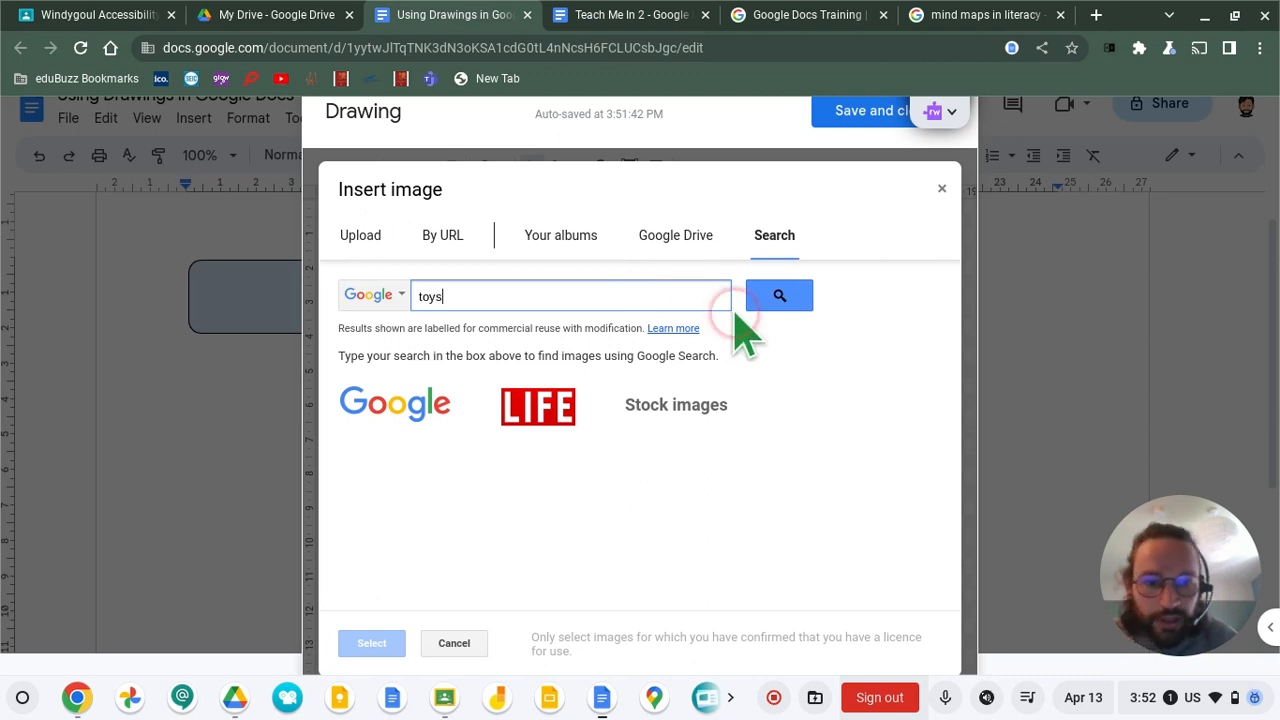
left_click(770, 296)
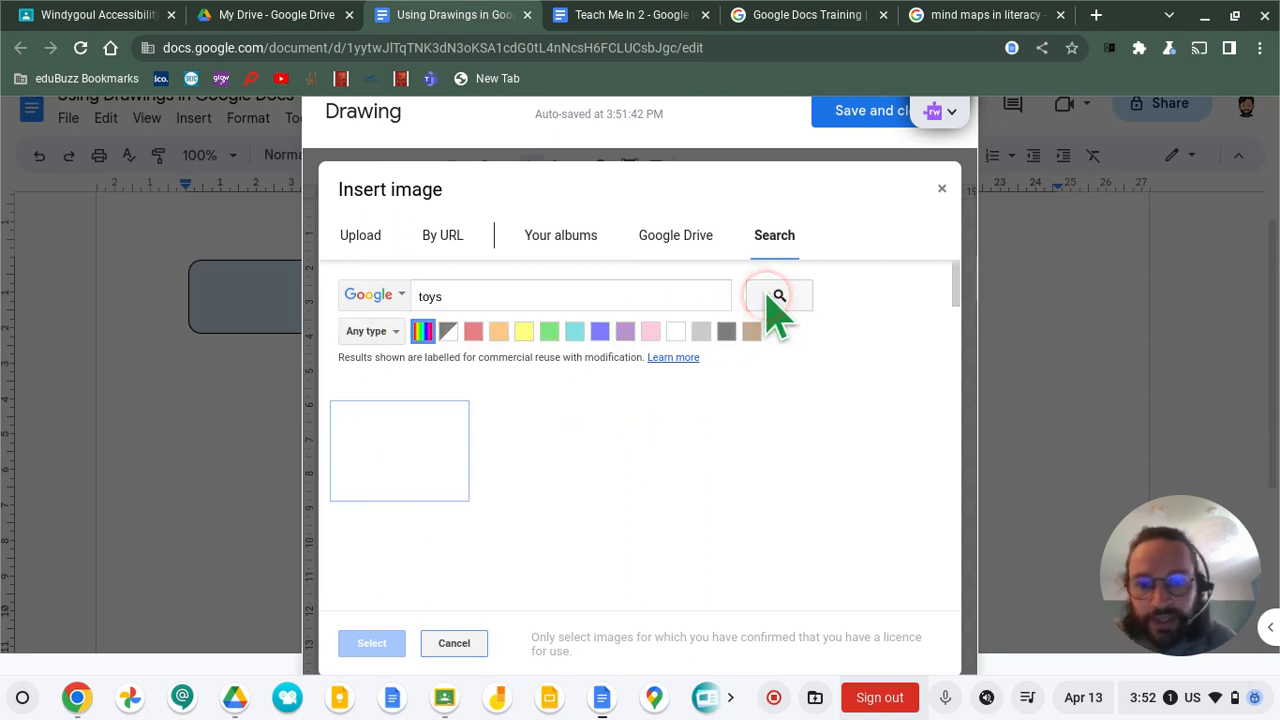
left_click(563, 463)
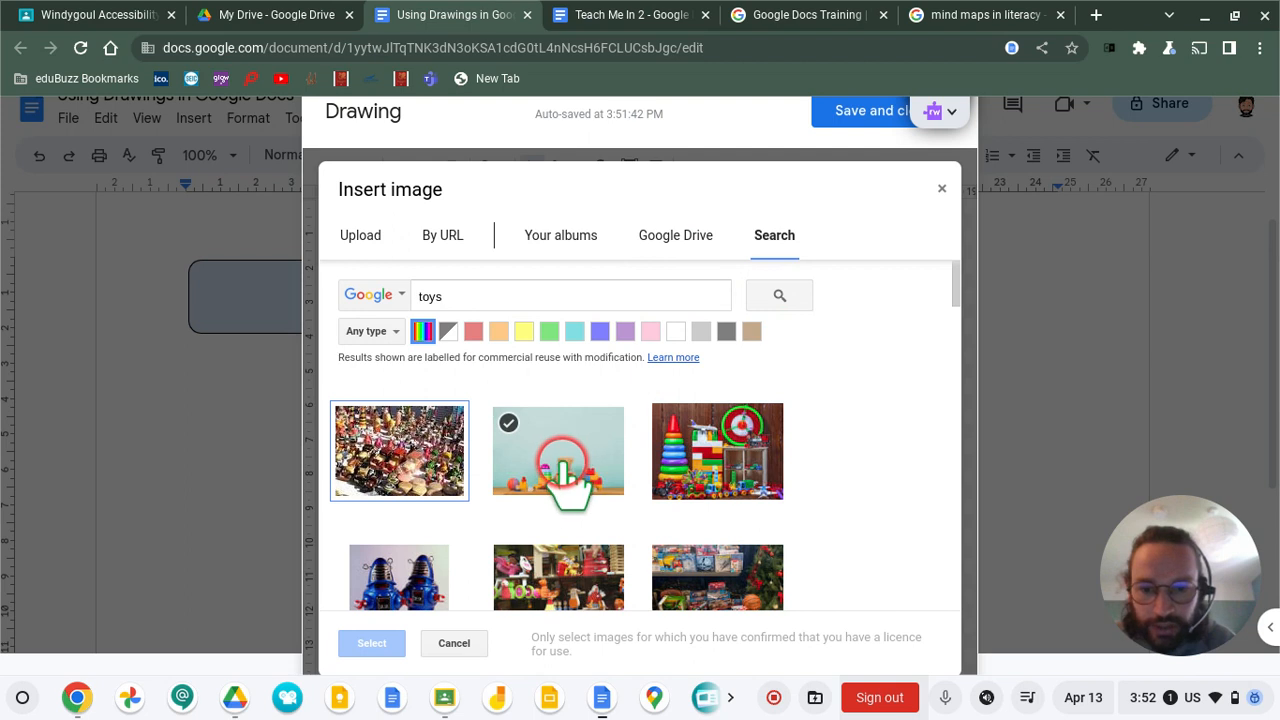
left_click(375, 643)
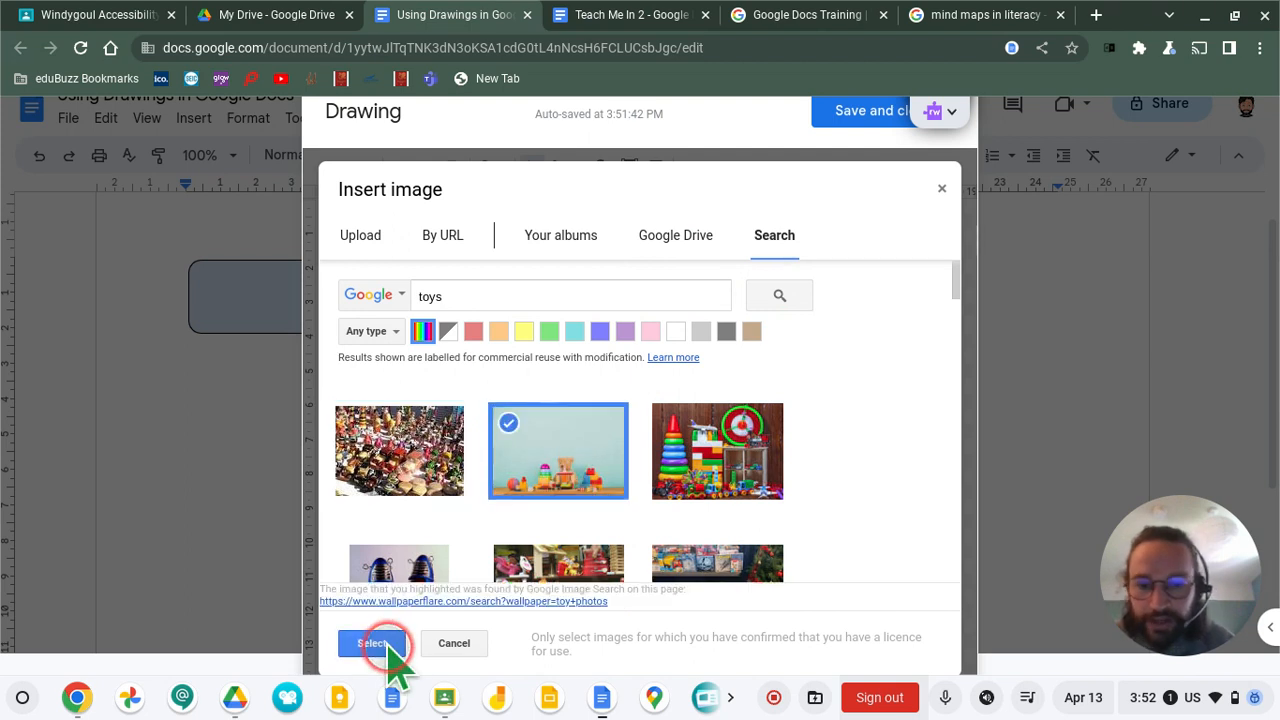
Shrink the toys picture to about 3.7 cm wide and place it at the end of the right-hand branch line.
left_click(584, 563)
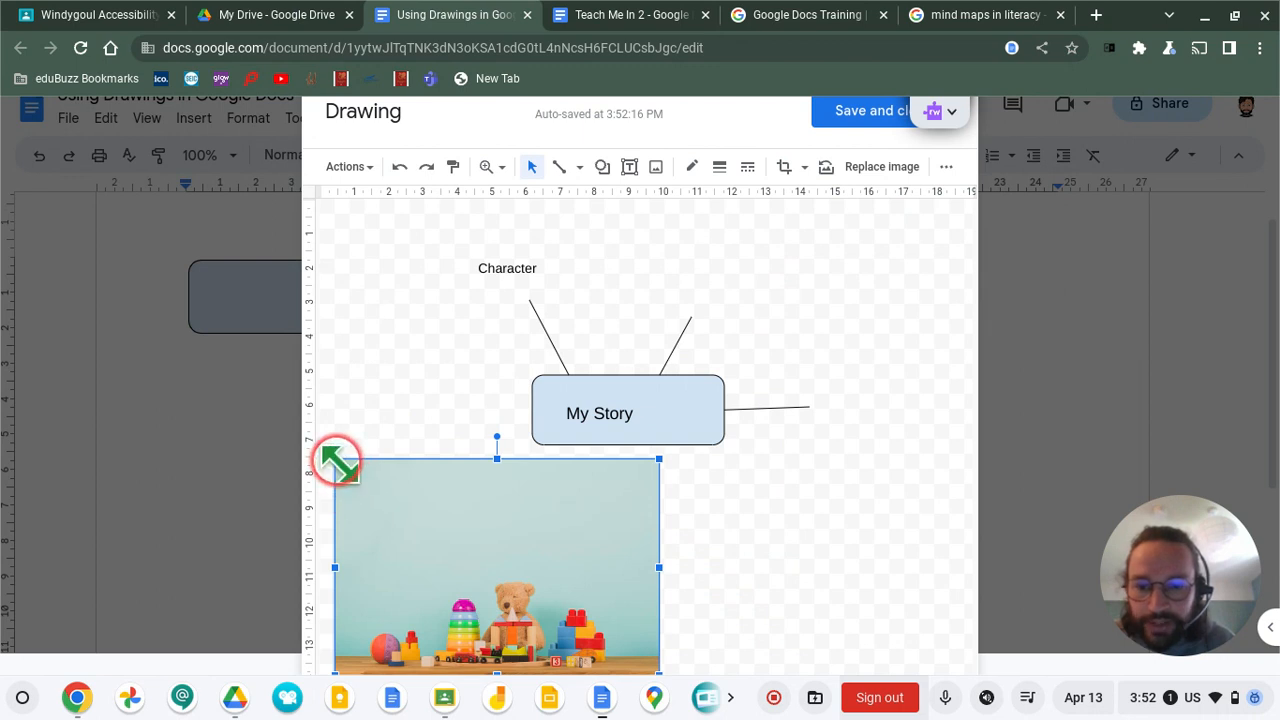
left_click_drag(337, 461, 857, 402)
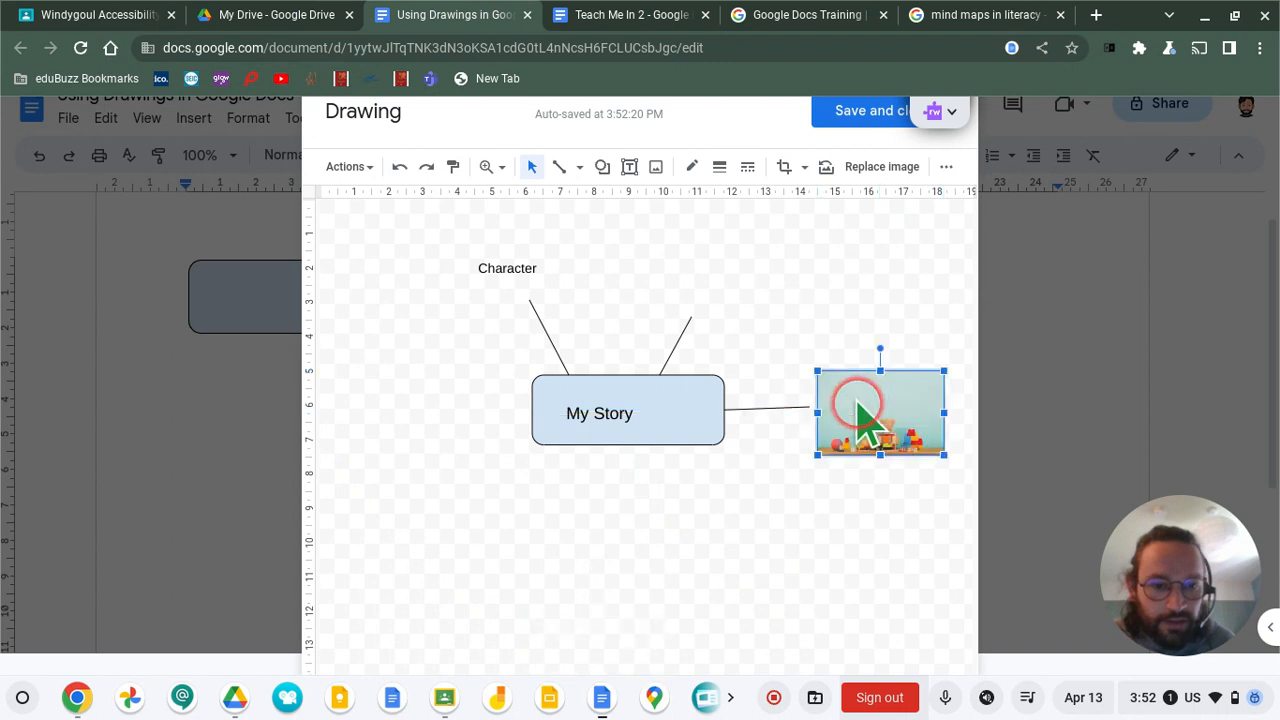
left_click(737, 514)
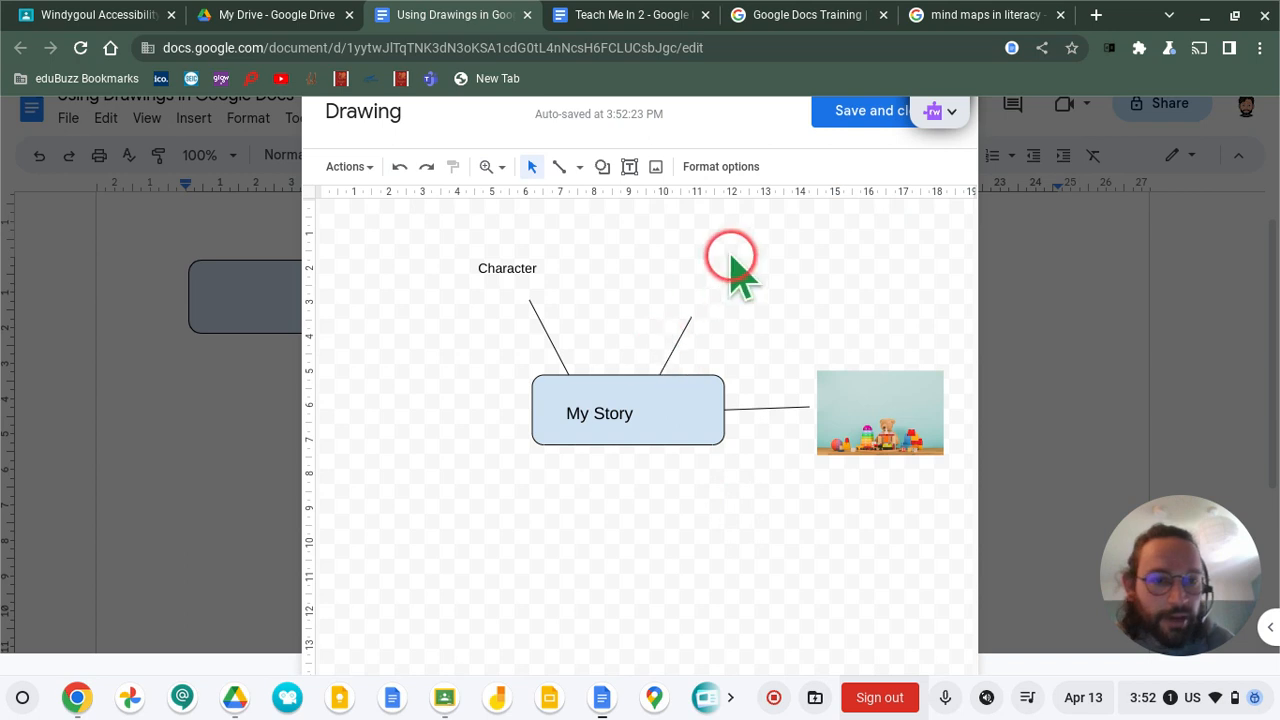
Save and close the drawing, and enlarge it in the document to about 18 cm wide.
left_click(862, 112)
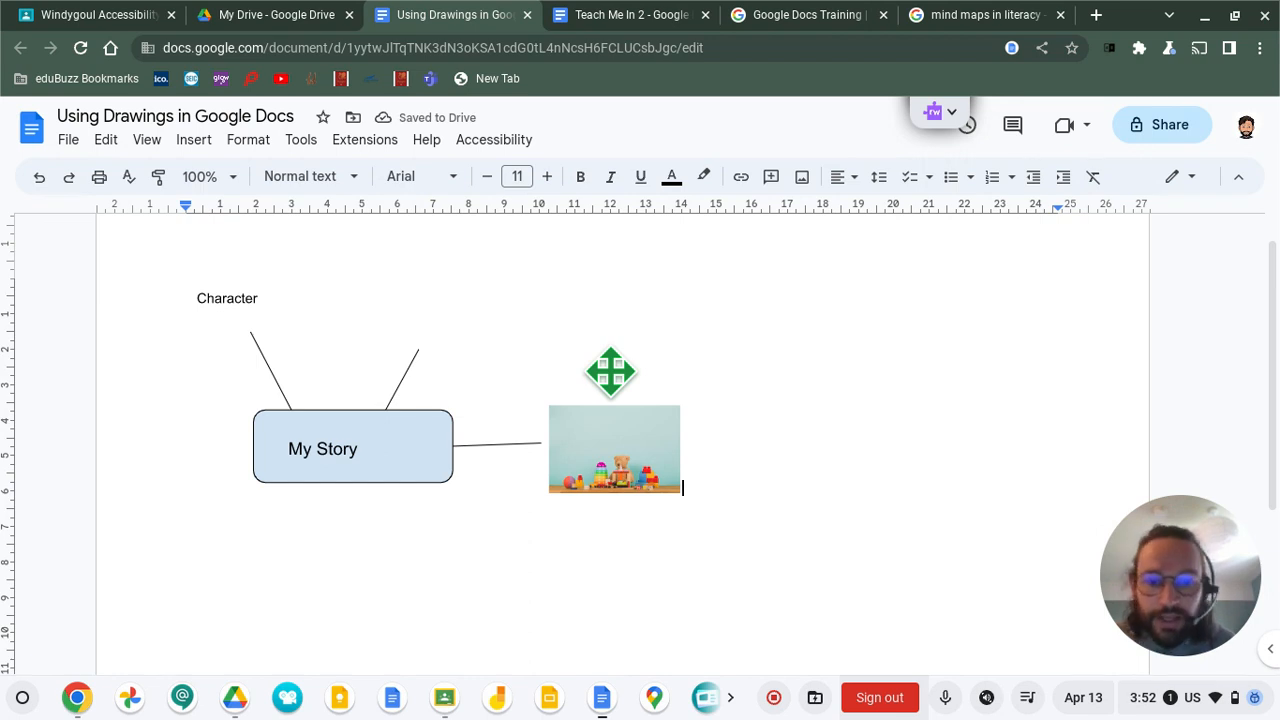
left_click(590, 394)
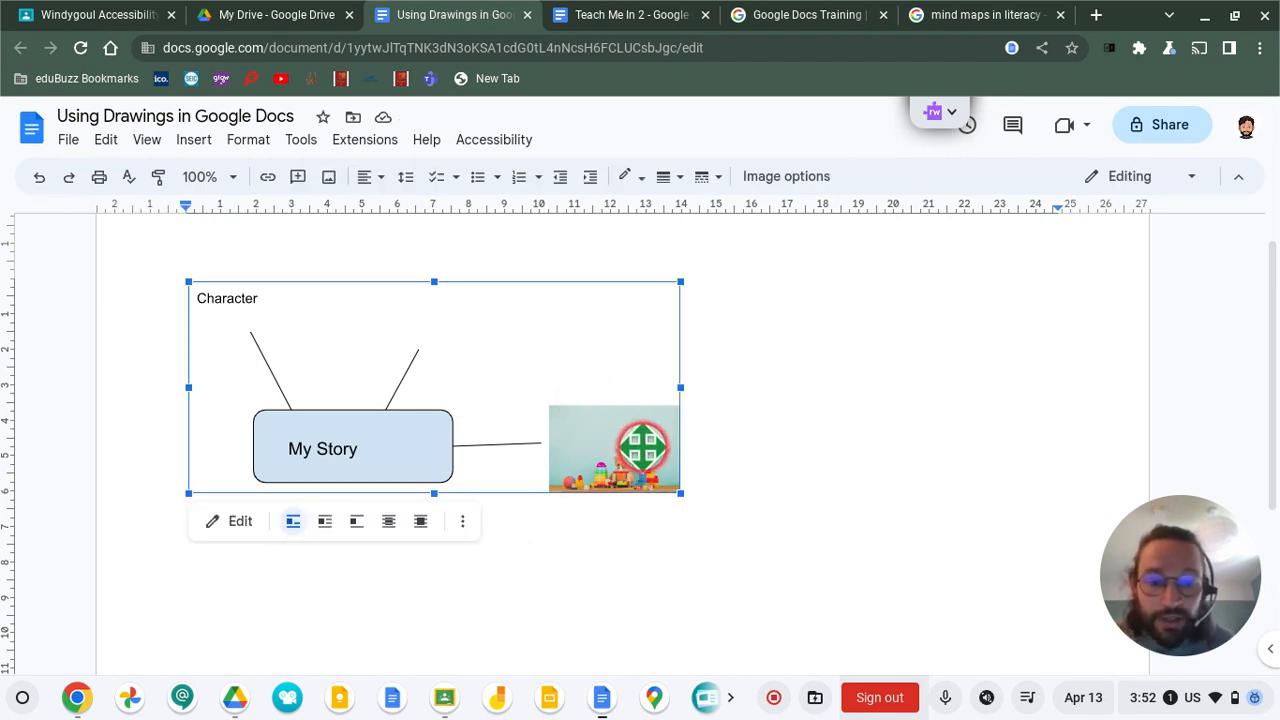
left_click_drag(679, 491, 820, 552)
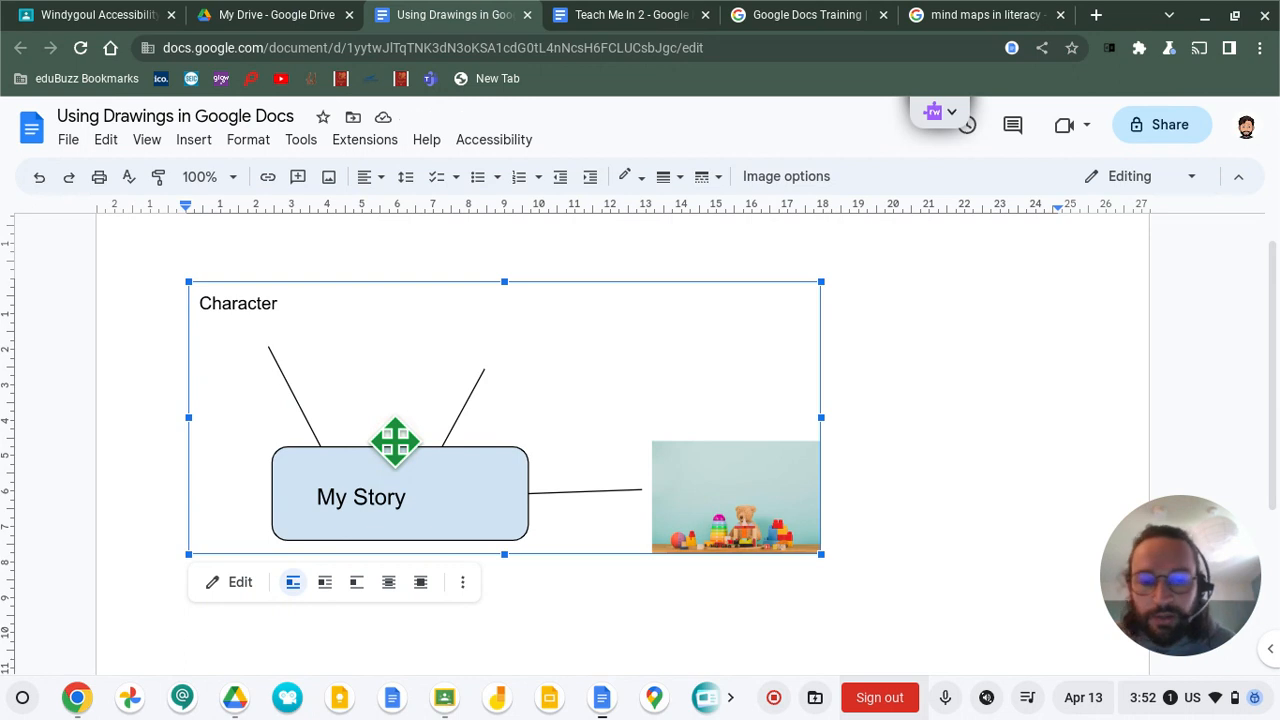
Reopen the inserted mind map drawing for editing.
double_click(395, 440)
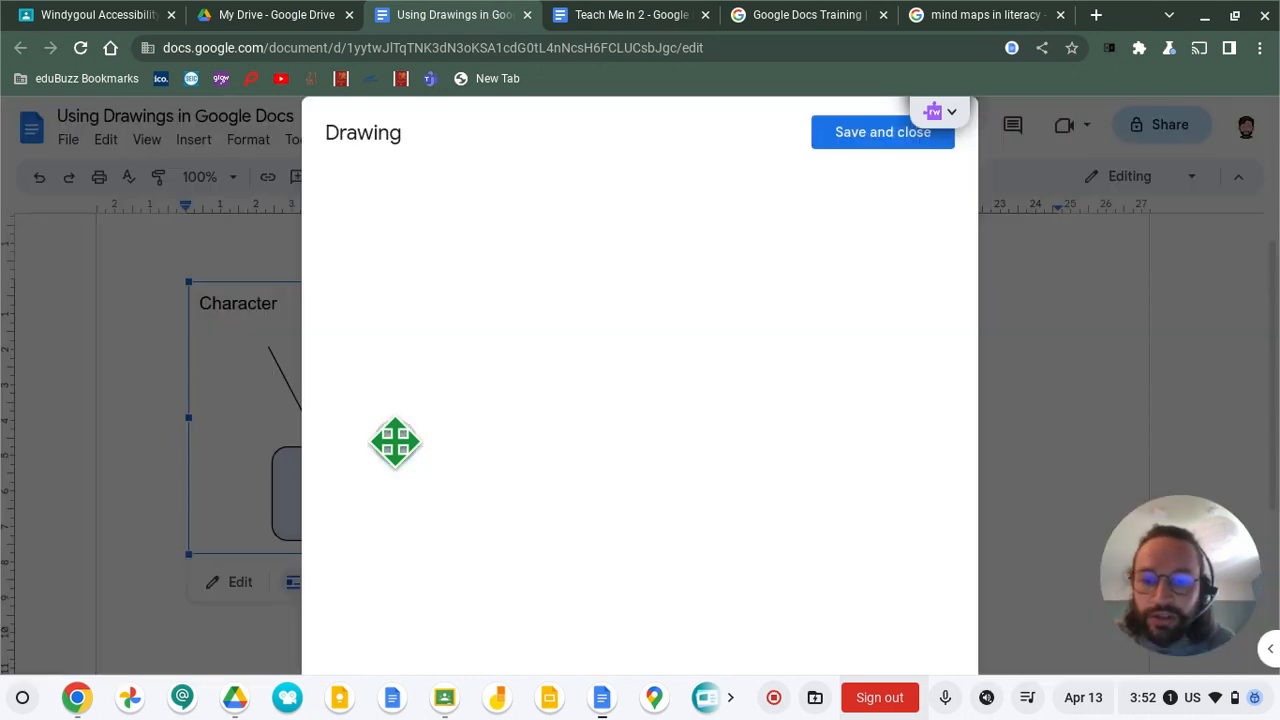